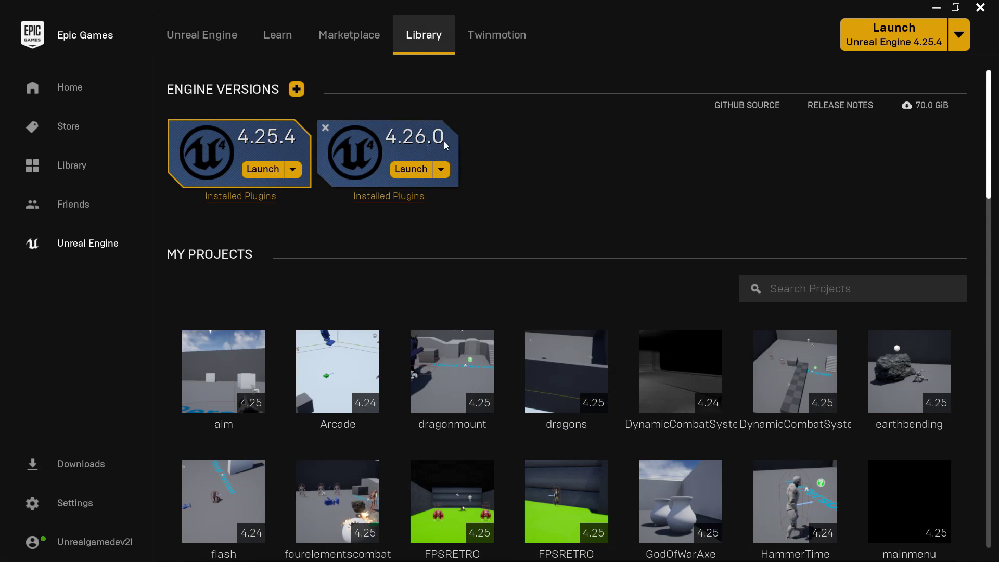
Add an engine version slot to view the installable versions and remove the slot again.
click(296, 89)
click(578, 139)
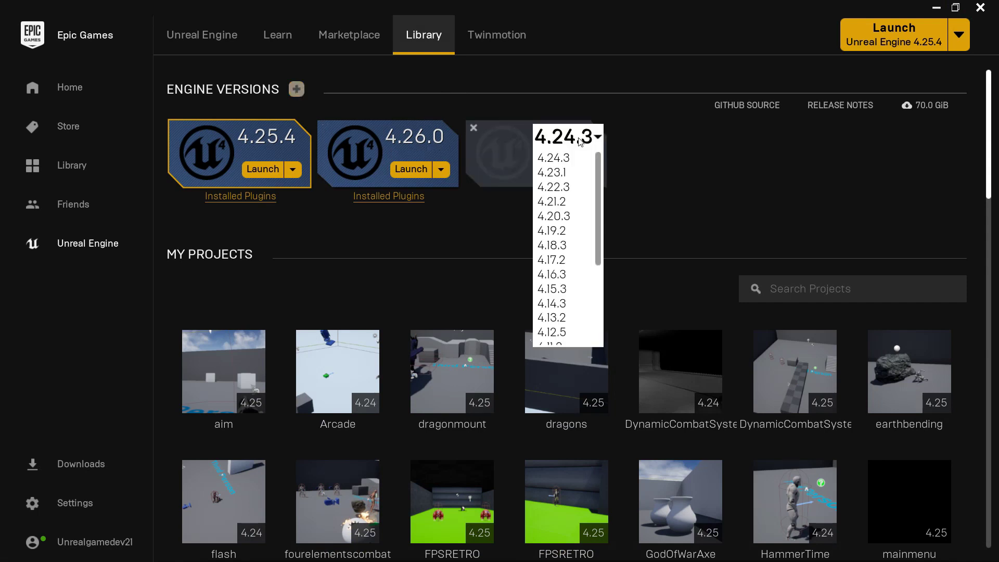
click(473, 129)
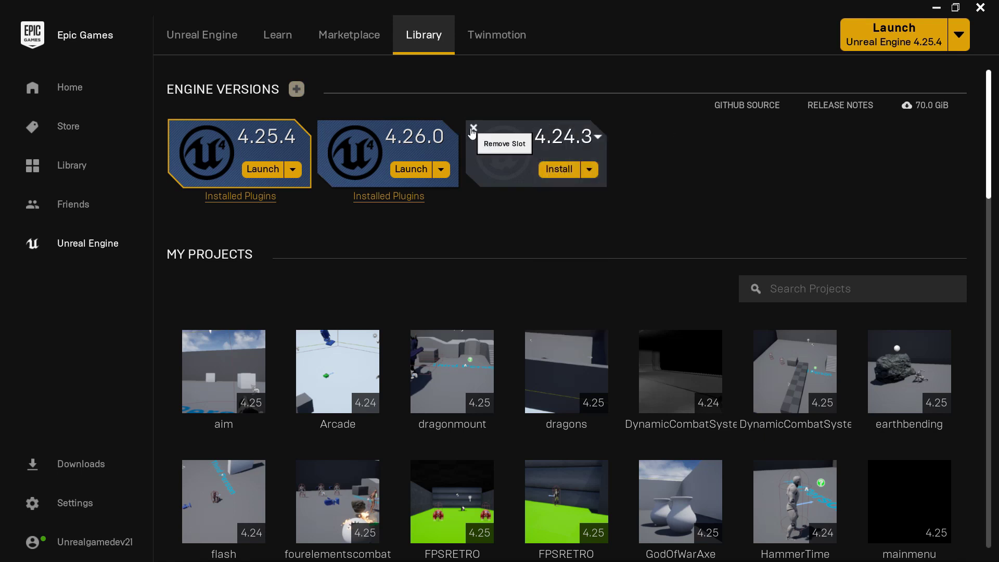
click(473, 129)
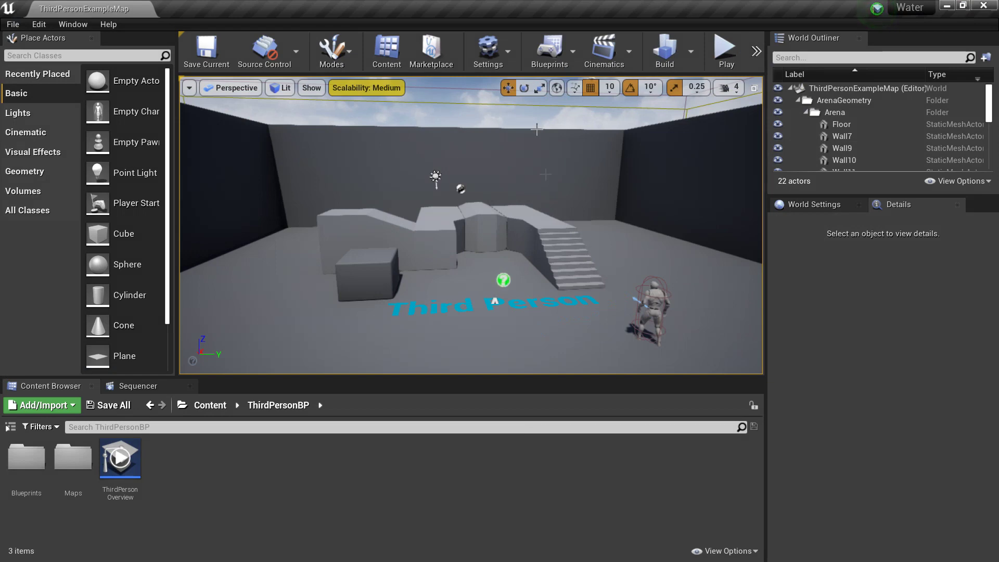
Enable the experimental Water plugin for the project and restart the editor.
click(508, 47)
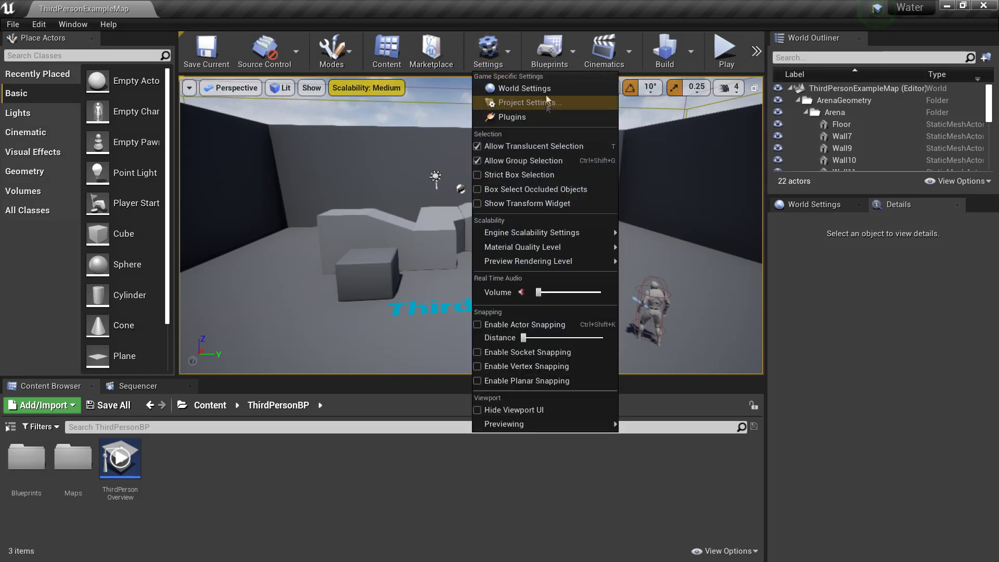
click(541, 112)
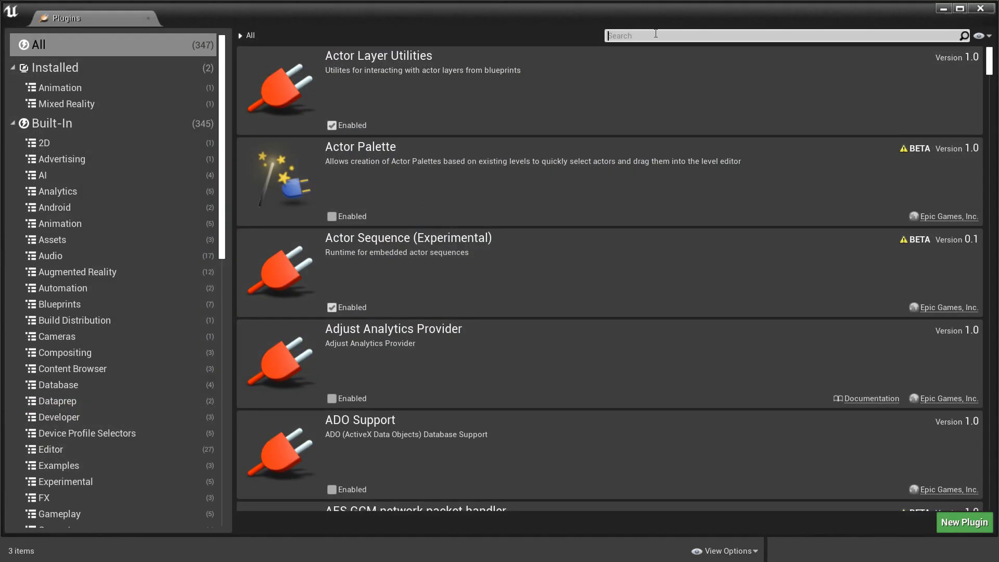
text(water)
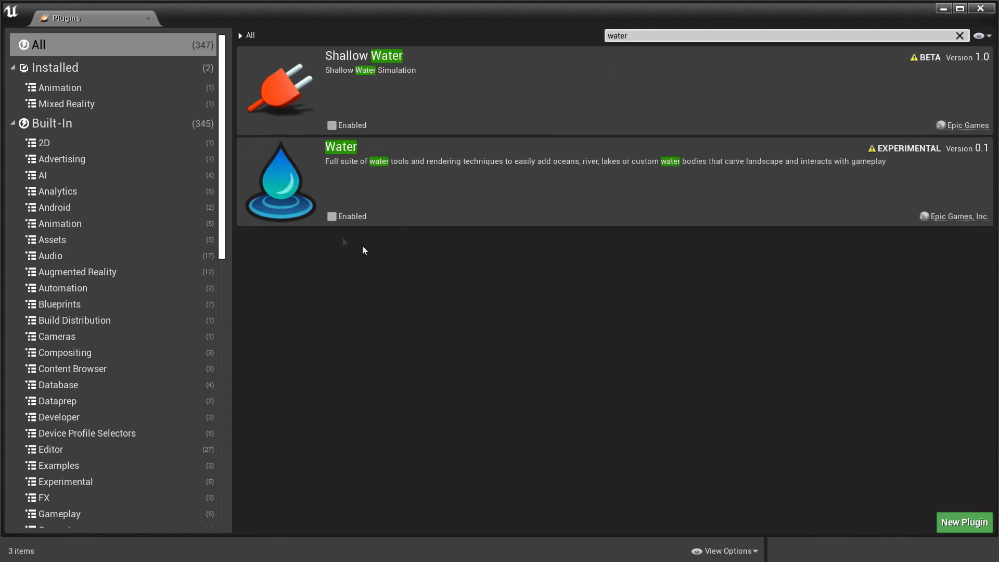
click(332, 217)
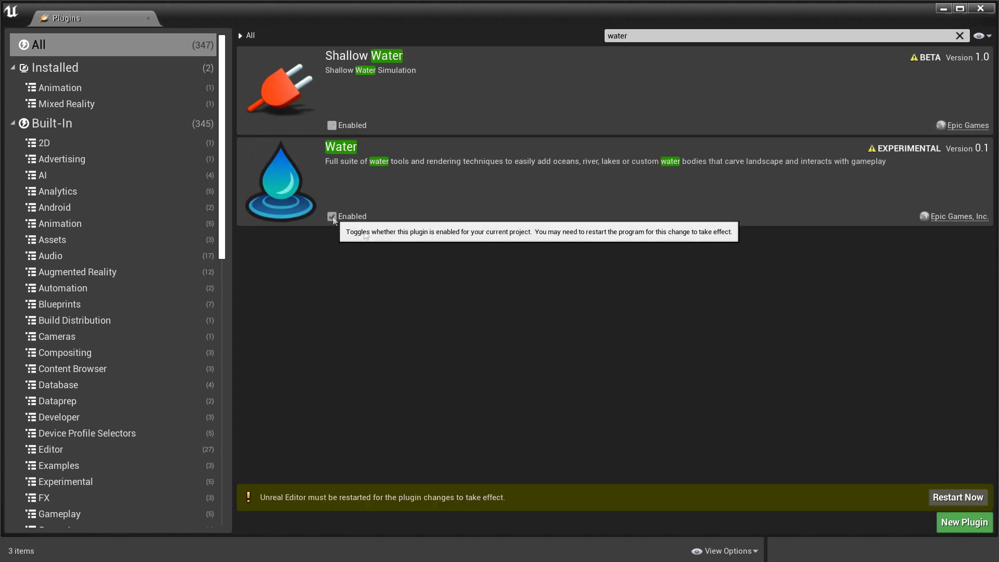
click(955, 496)
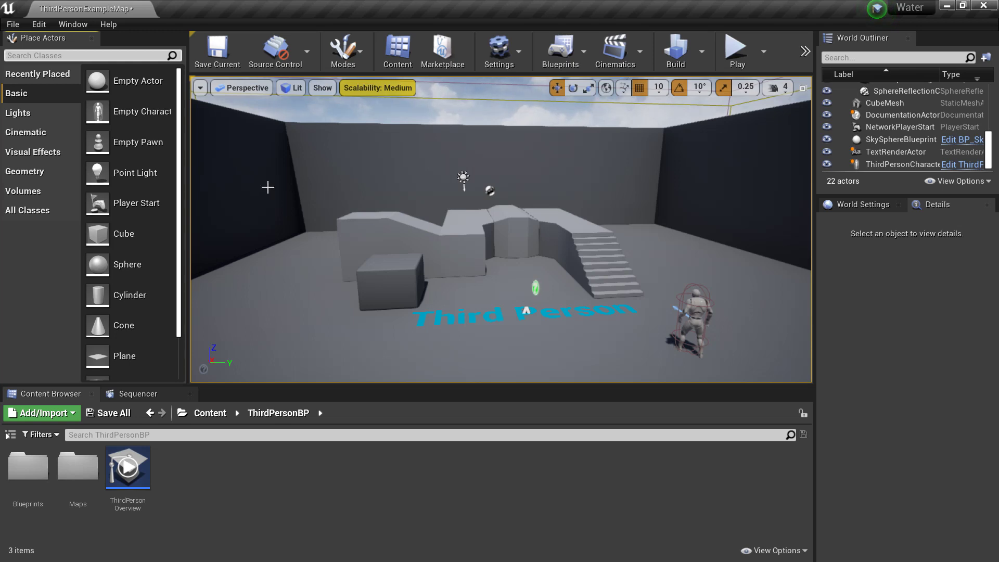
Place a Water Body Custom actor on the arena floor and scale it to about 11.25 in X and 9.5 in Y.
text(water)
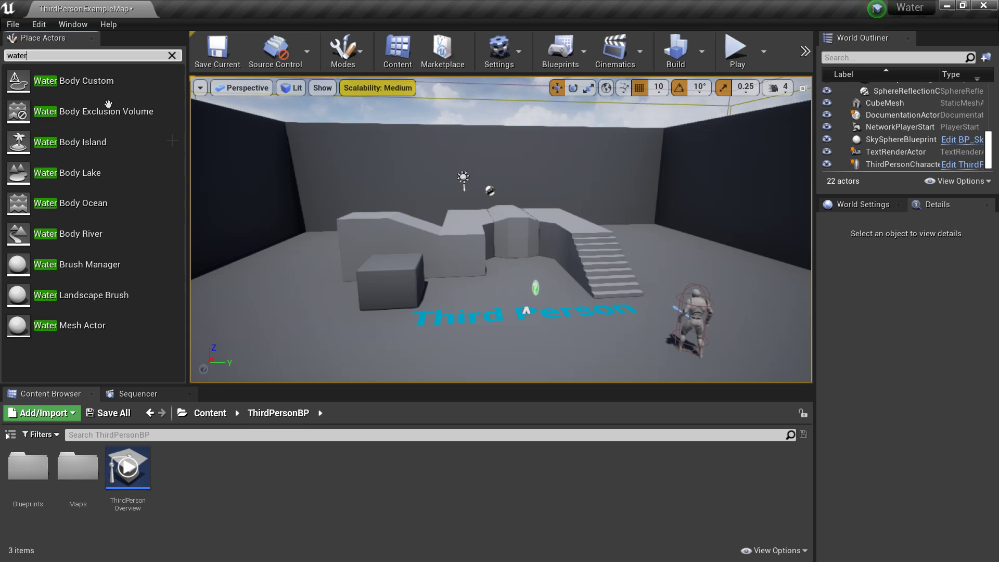
drag(90, 86, 403, 235)
drag(504, 333, 504, 334)
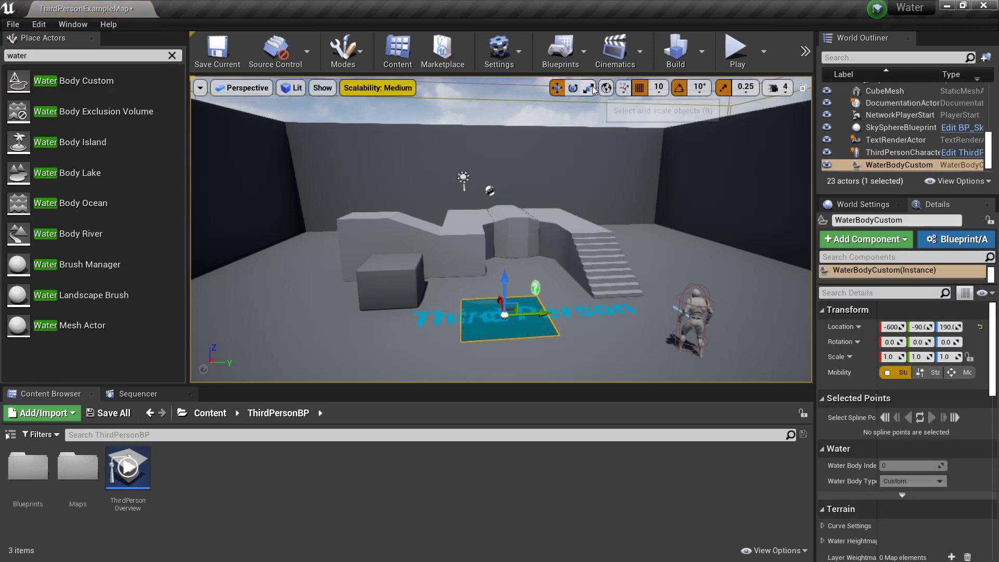
drag(534, 315, 603, 309)
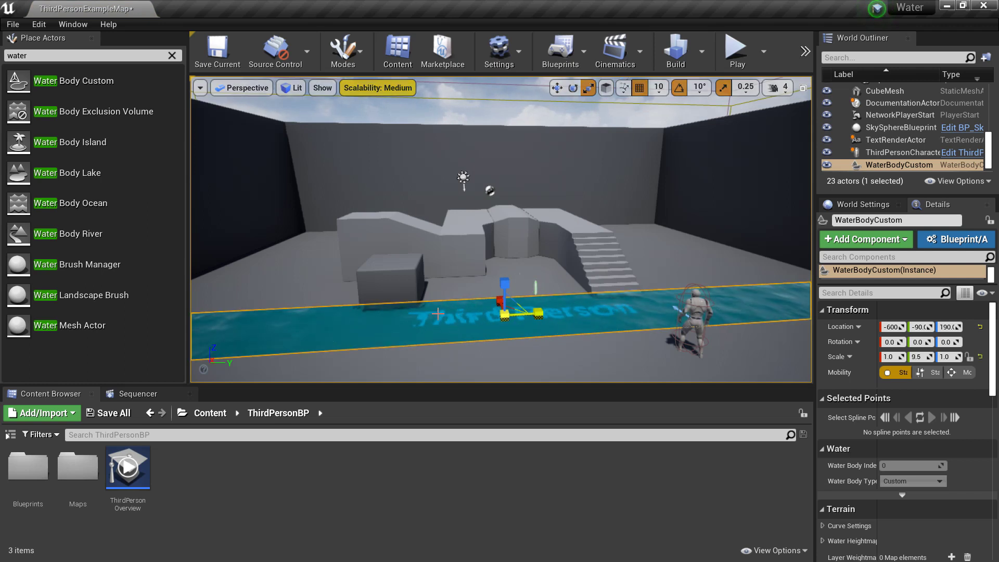
drag(497, 300, 491, 256)
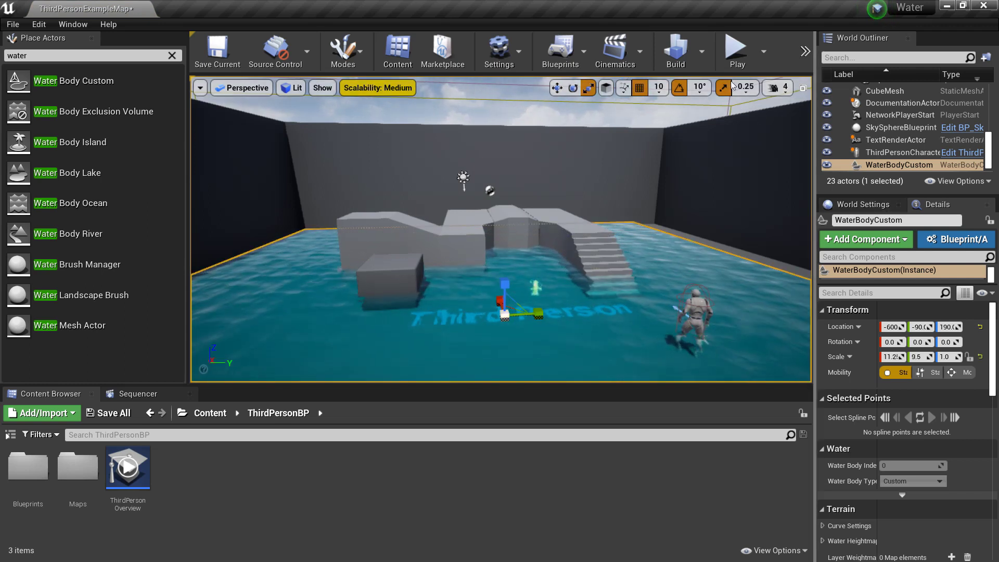
Playtest the level by running the character through the water around the arena.
click(737, 48)
click(697, 223)
key(w)
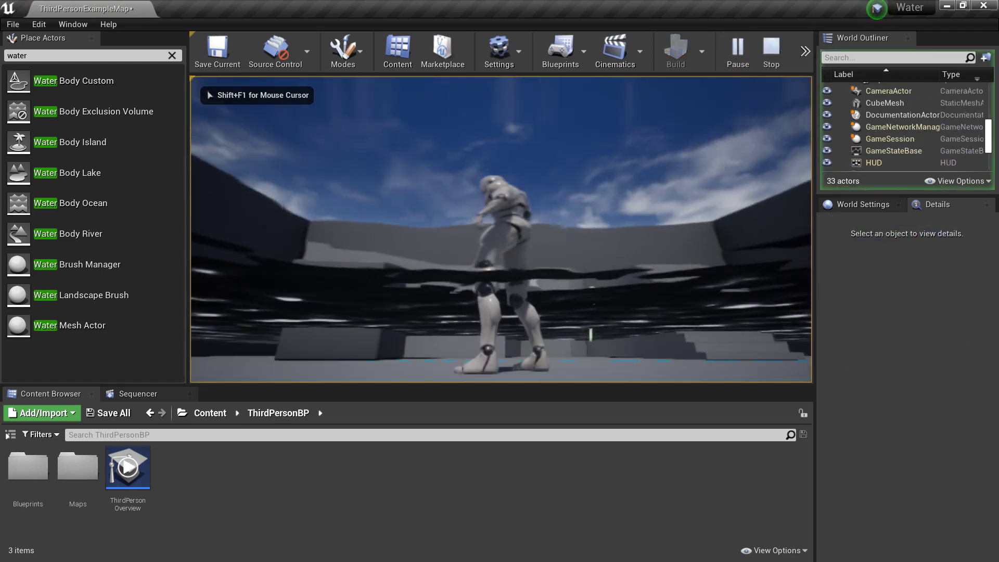
key(w)
key(w)
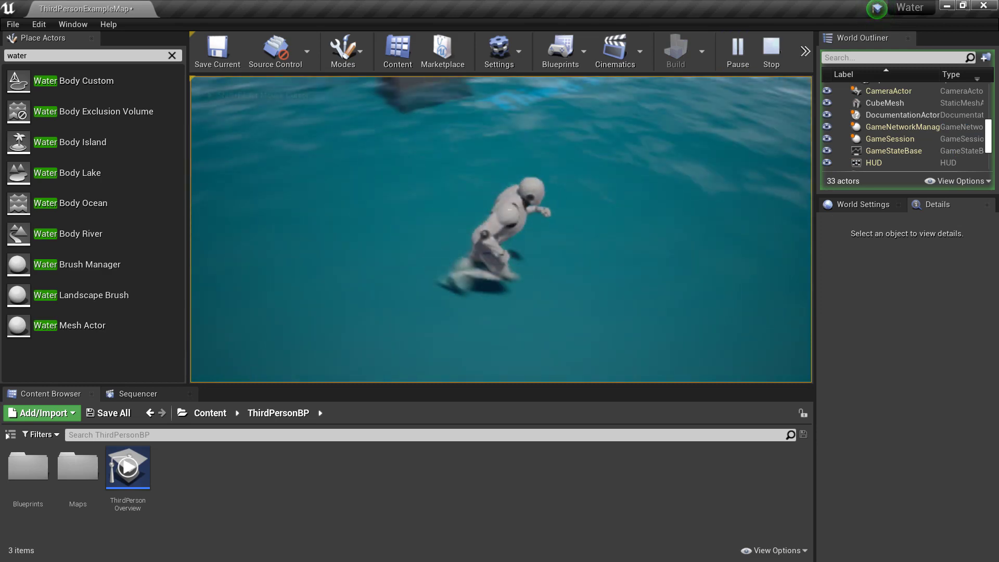
key(w)
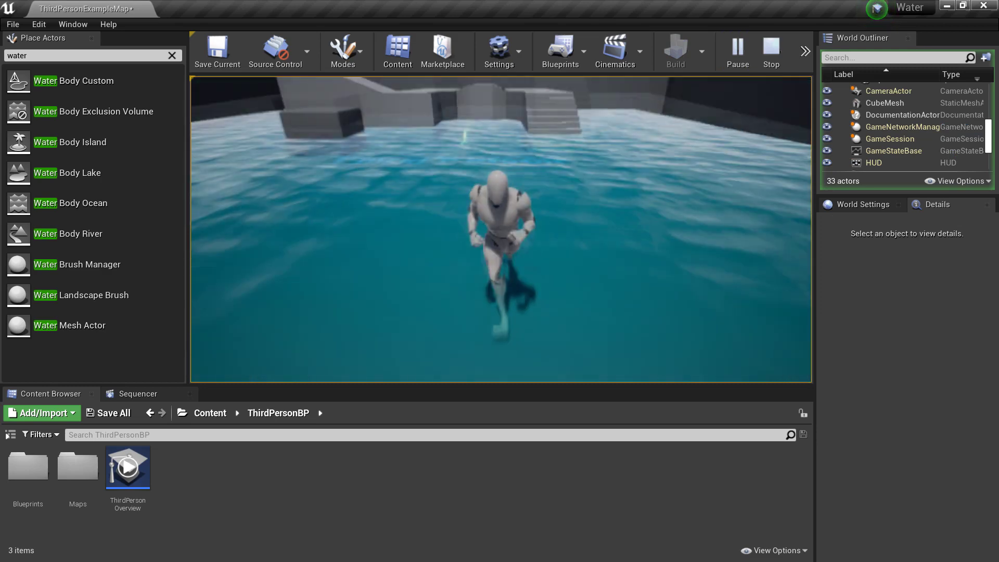
key(a)
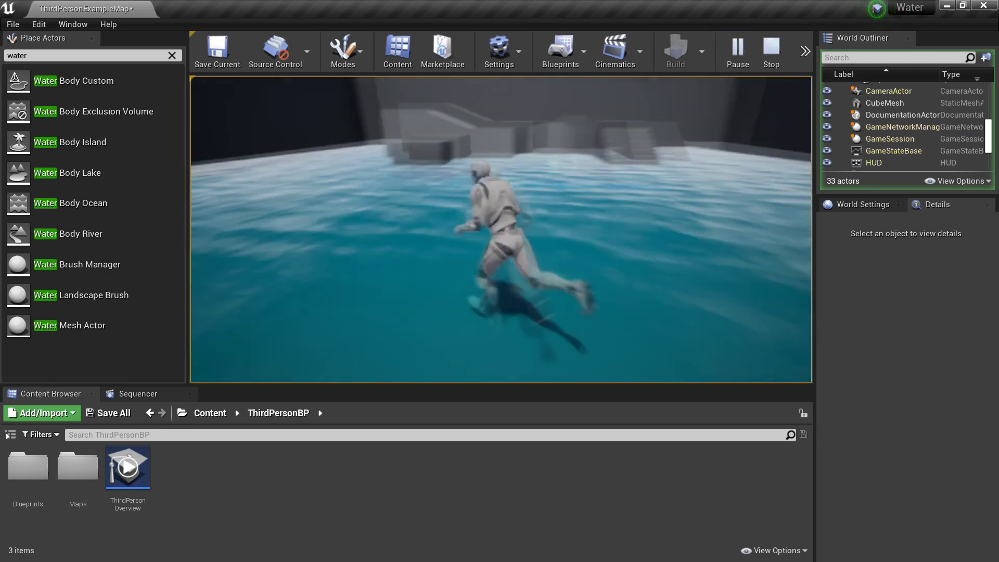
key(d)
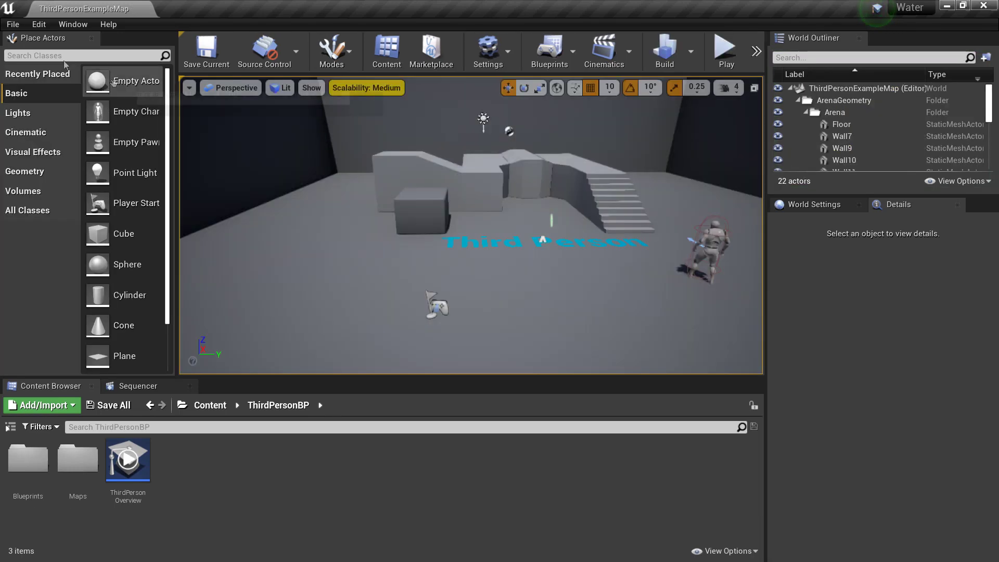
Create a new level from the Default template and delete its Floor mesh.
click(12, 30)
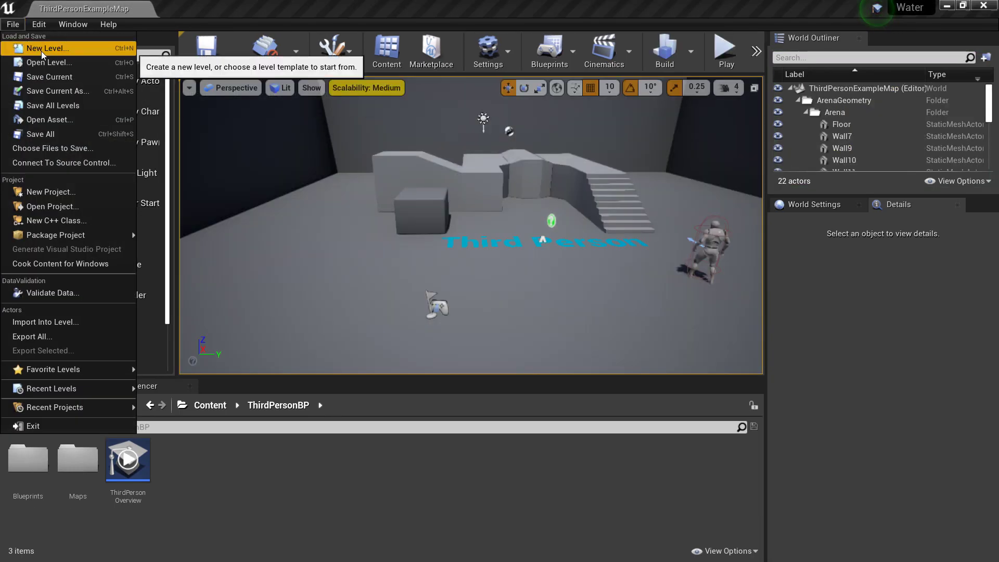
key(Escape)
key(ctrl+n)
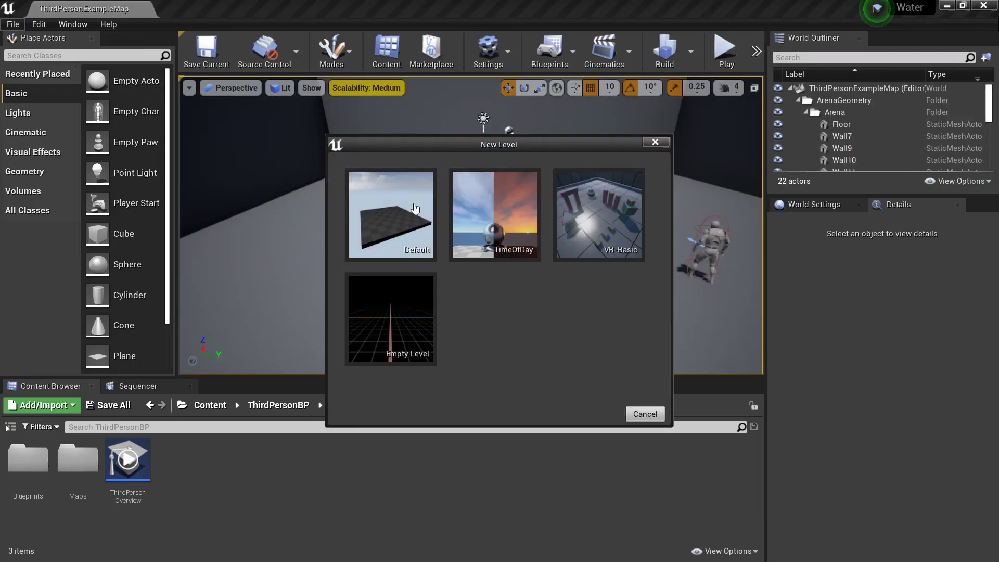
click(414, 203)
scroll(585, 300, down, 4)
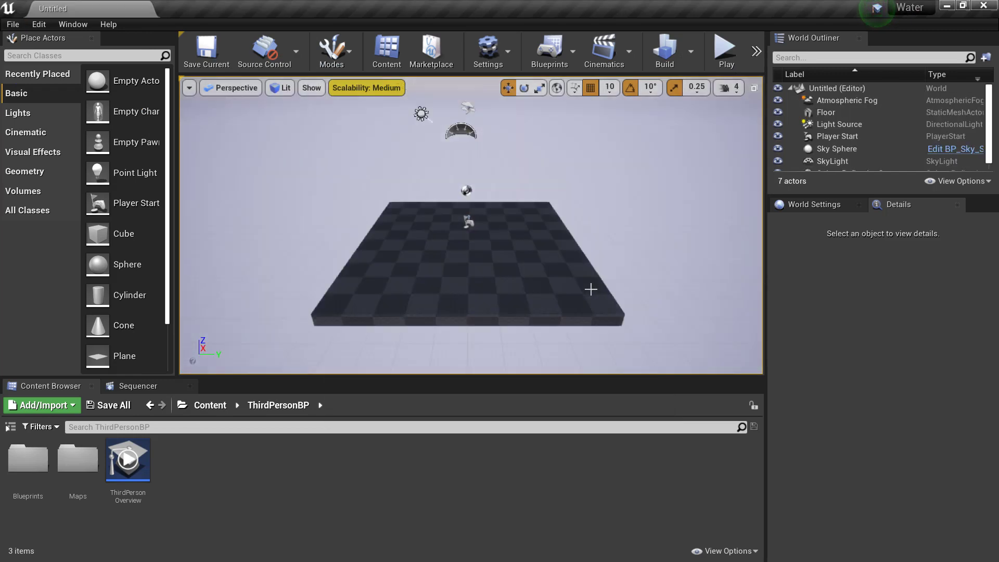
click(490, 277)
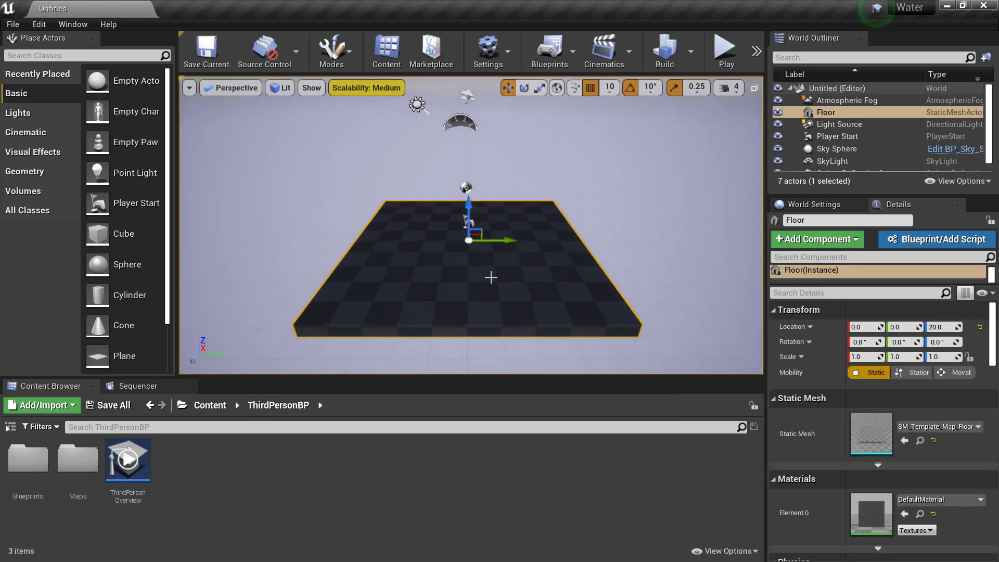
key(Delete)
Create a new landscape with edit layers enabled, keeping the 63×63 quad section size and 8 × 8 components.
click(331, 52)
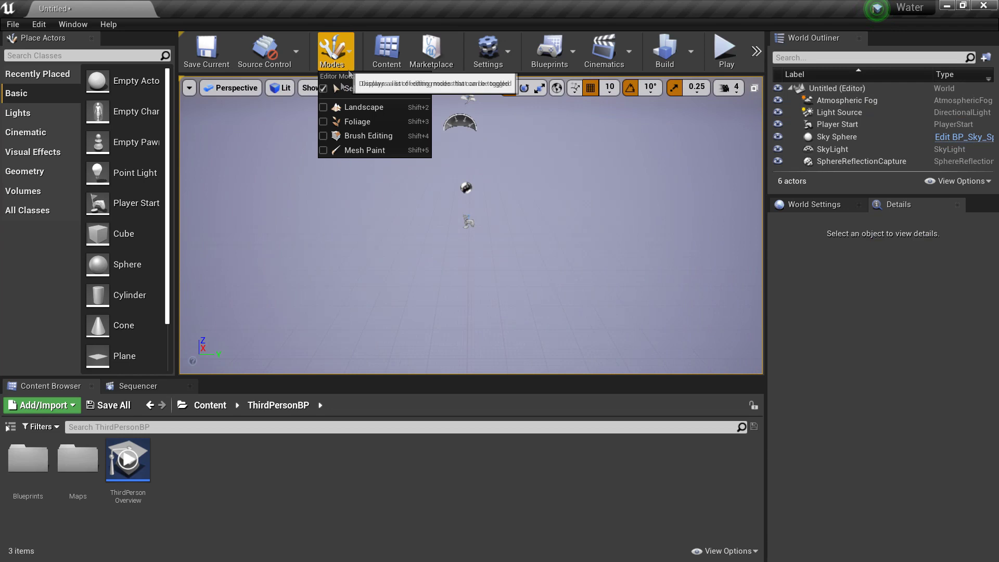
click(323, 108)
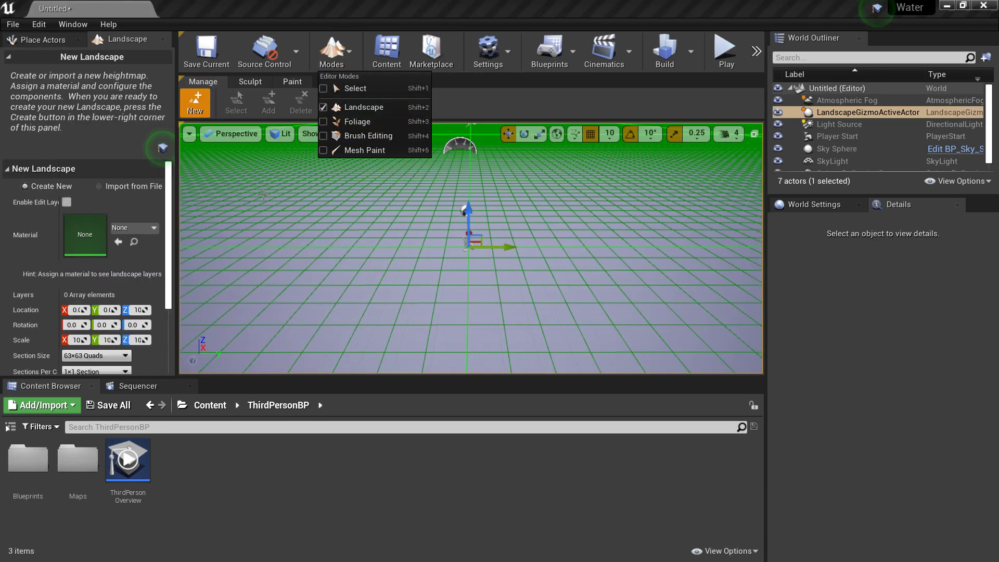
click(177, 199)
drag(177, 199, 208, 199)
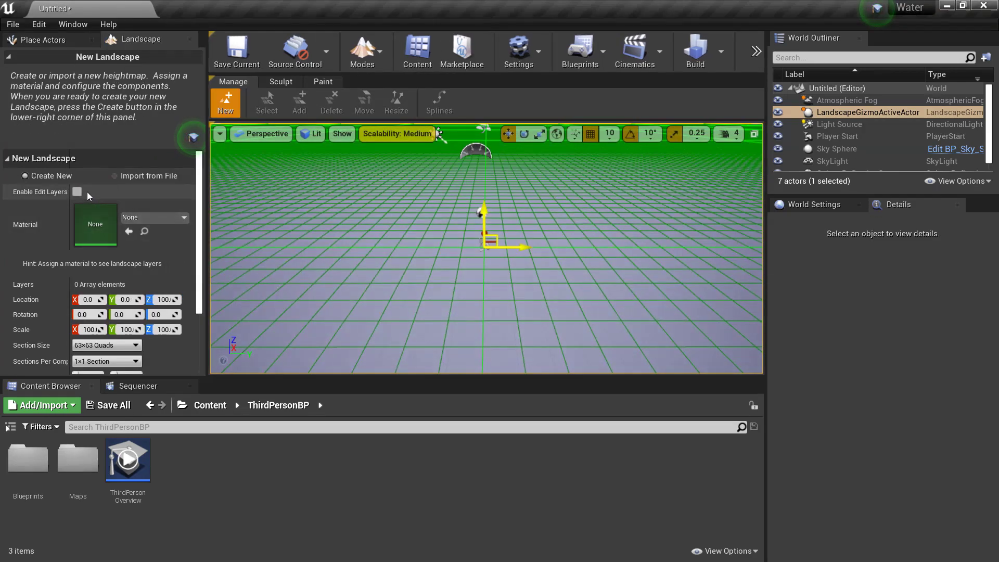
scroll(79, 192, down, 3)
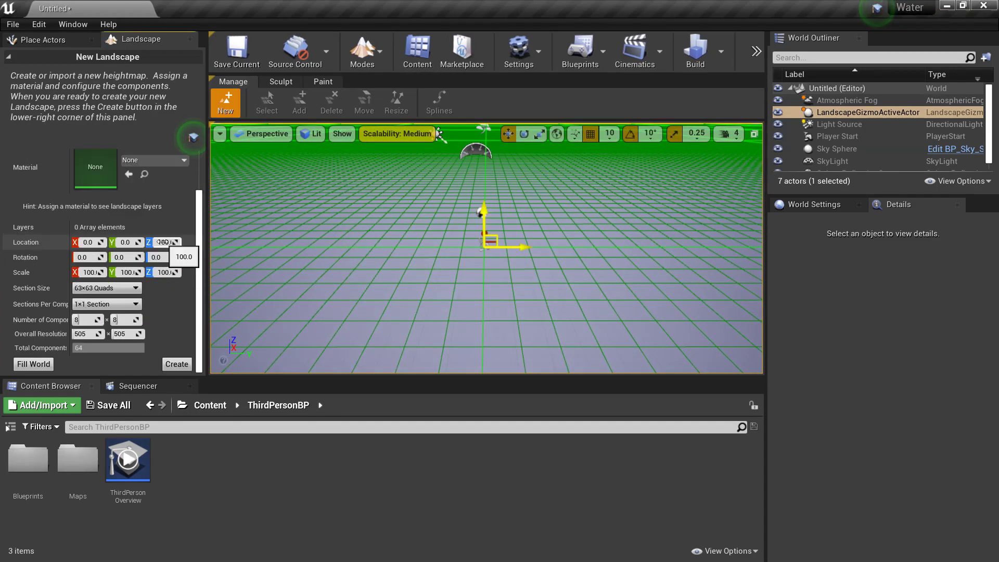
click(188, 365)
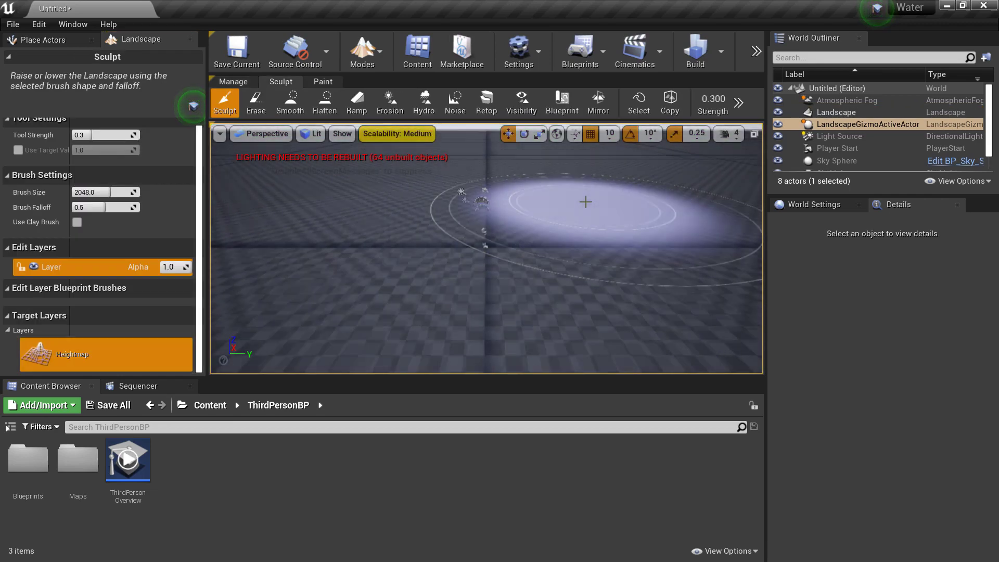
Return to Select mode and search the placeable actors for "water".
click(351, 61)
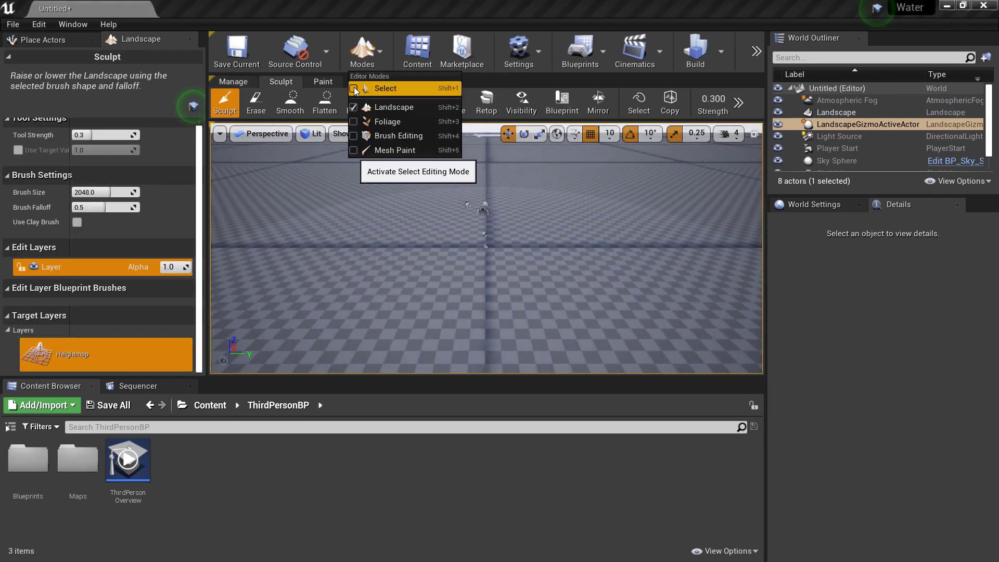
click(380, 88)
click(161, 55)
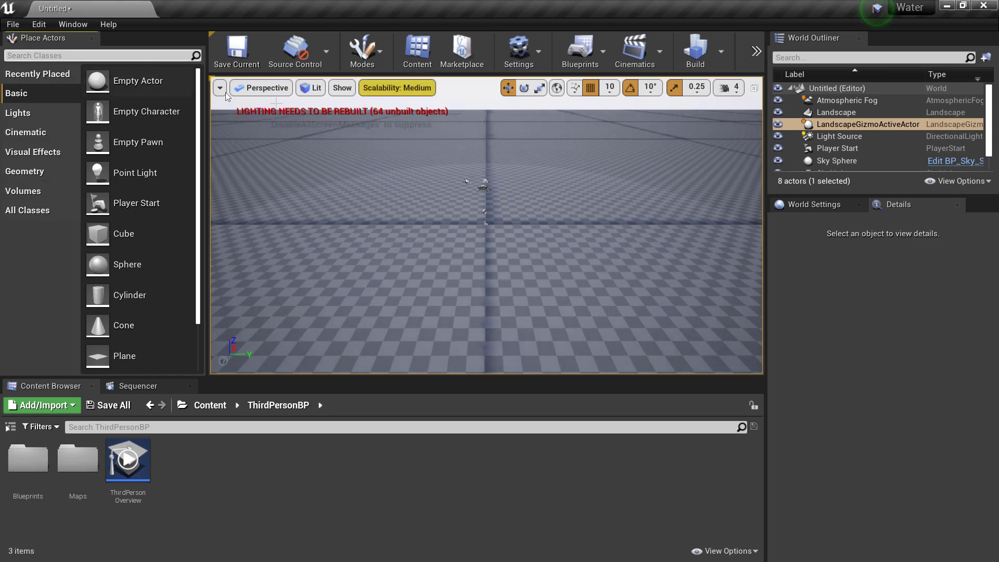
text(water)
Raise the Player Start above the landscape to a Z location of about 282.
scroll(531, 195, up, 6)
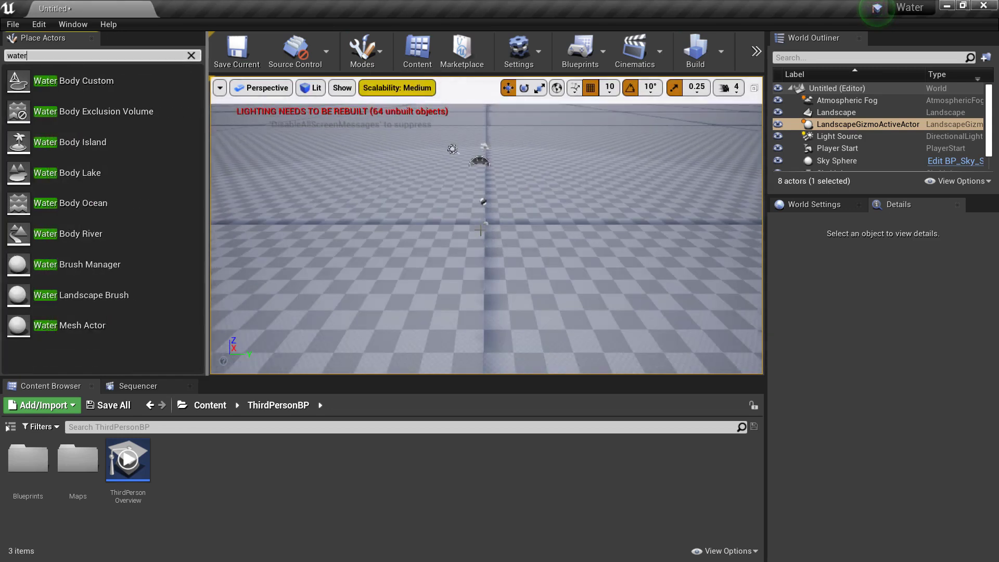
click(485, 203)
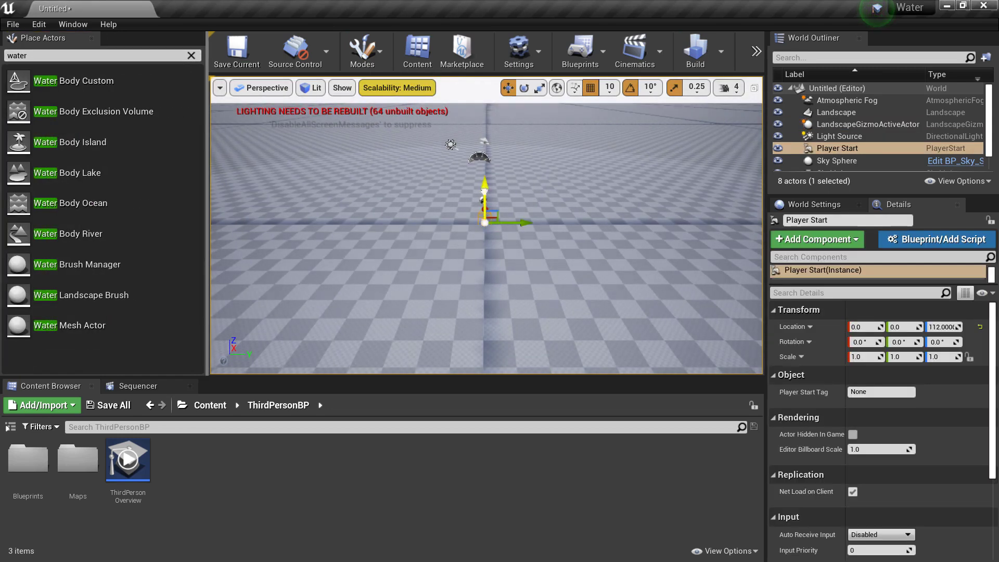
scroll(574, 216, down, 2)
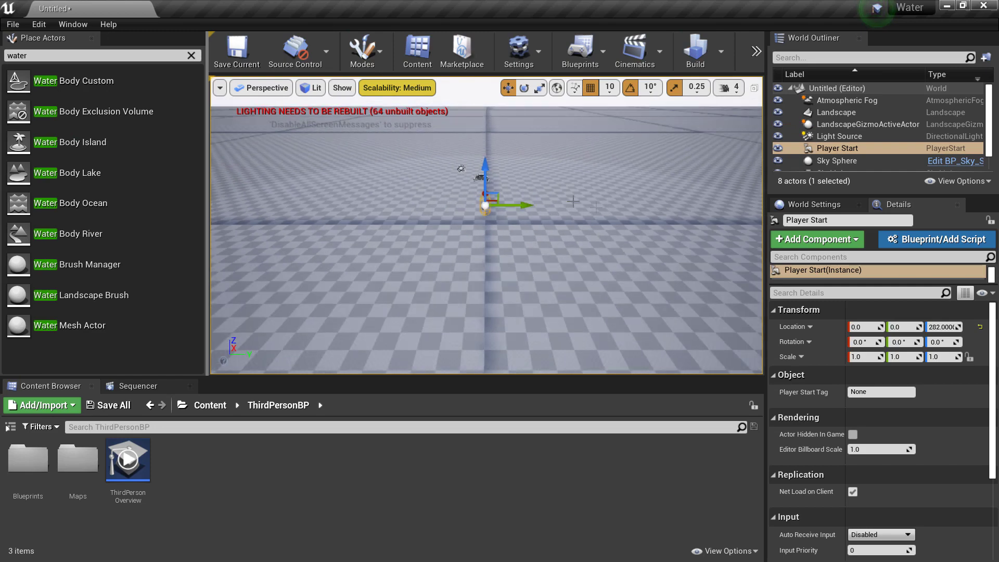
Place a Water Body Lake on the landscape near the Player Start, at about X 950, Y 690, Z 100.
drag(66, 172, 547, 197)
right_drag(547, 196, 639, 184)
key(w)
key(s)
right_drag(579, 218, 580, 218)
key(s)
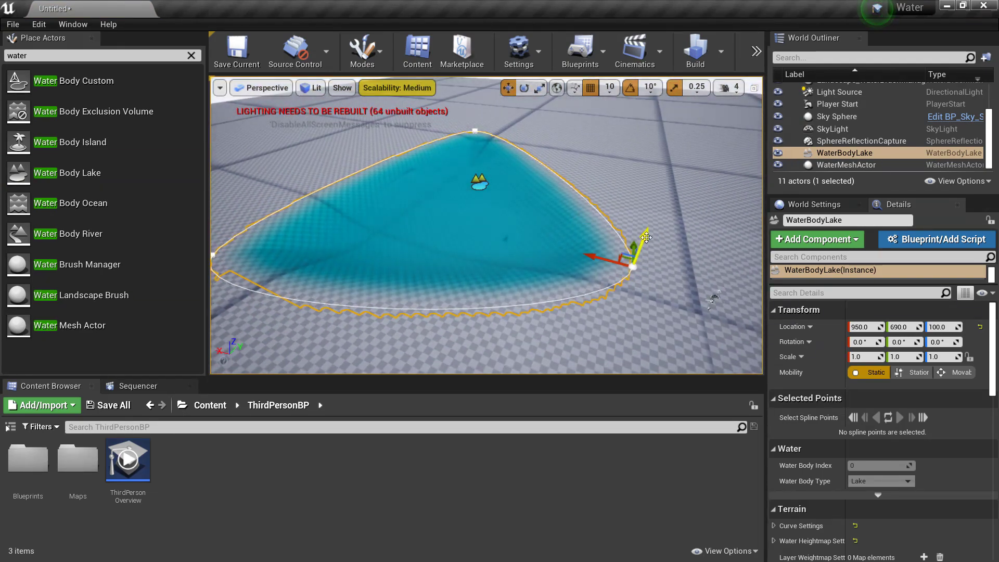
Try lowering the lake to a Z location of about -300 and undo the move.
mouse_move(646, 237)
mouse_down()
mouse_move(647, 281)
mouse_move(665, 200)
mouse_move(639, 263)
mouse_move(642, 250)
mouse_up()
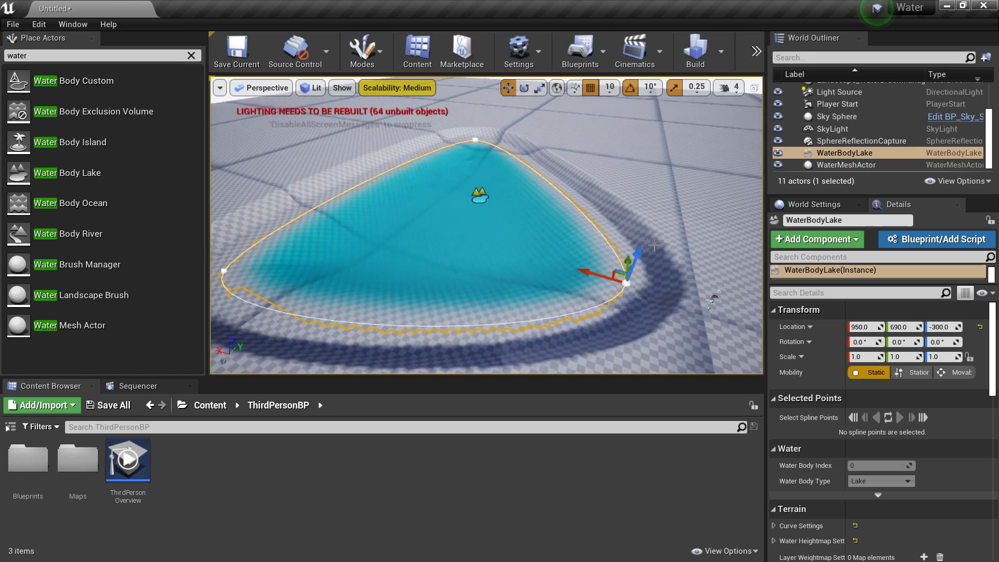
key(ctrl+z)
key(ctrl+z)
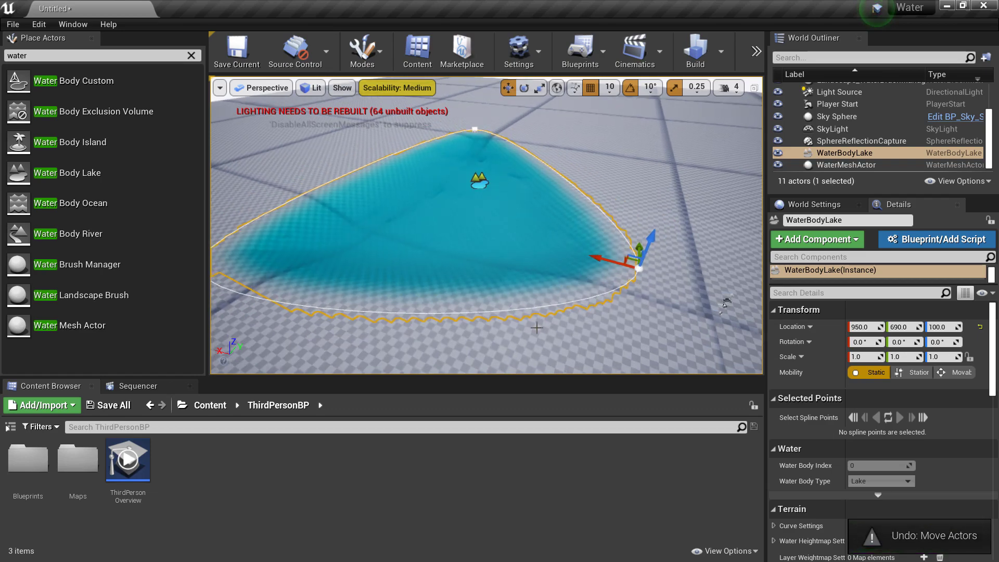
Add a spline point on the lake's near edge and move it outward to a Y position of about -3609.5.
click(484, 313)
right_click(484, 313)
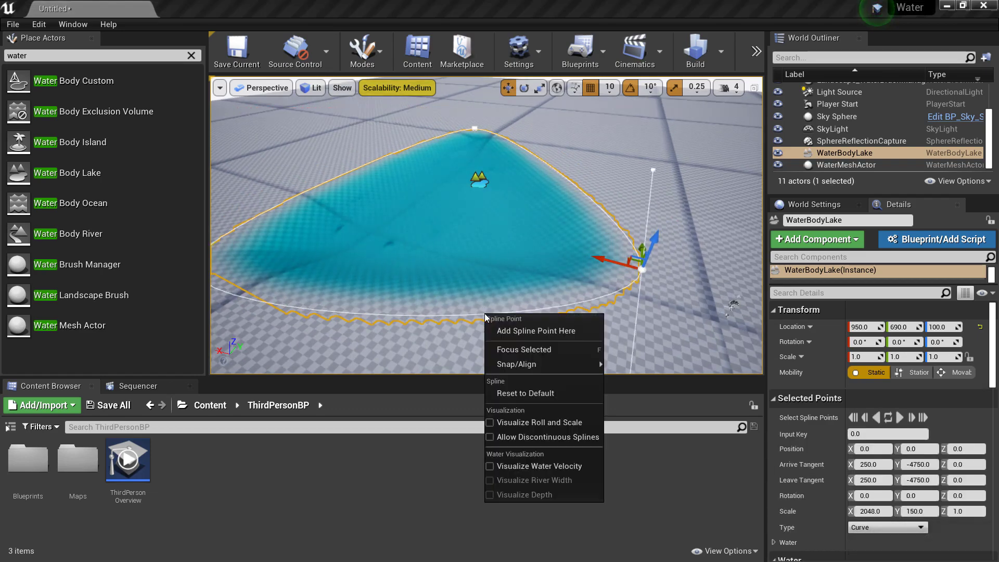
click(505, 333)
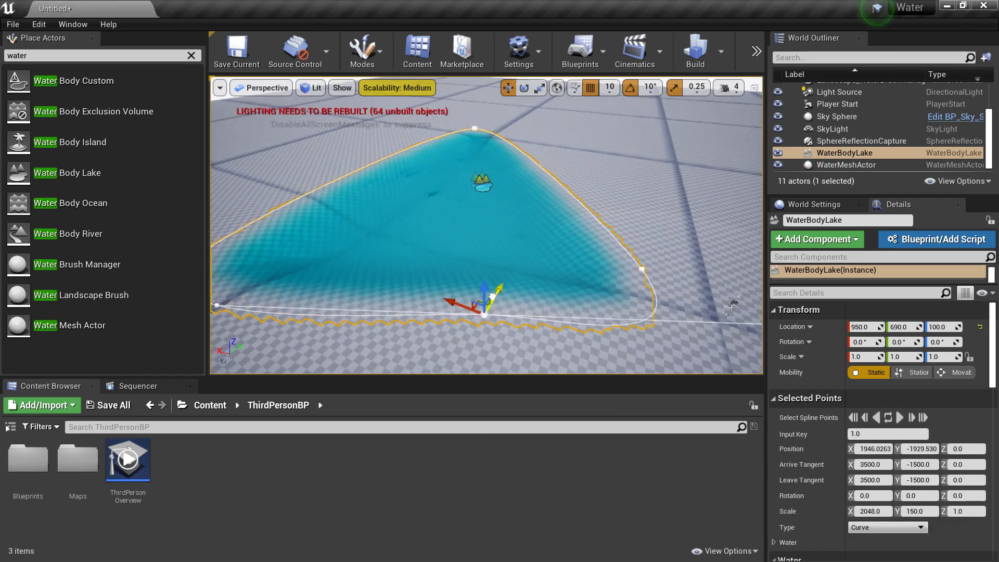
drag(492, 296, 461, 369)
right_drag(460, 359, 500, 307)
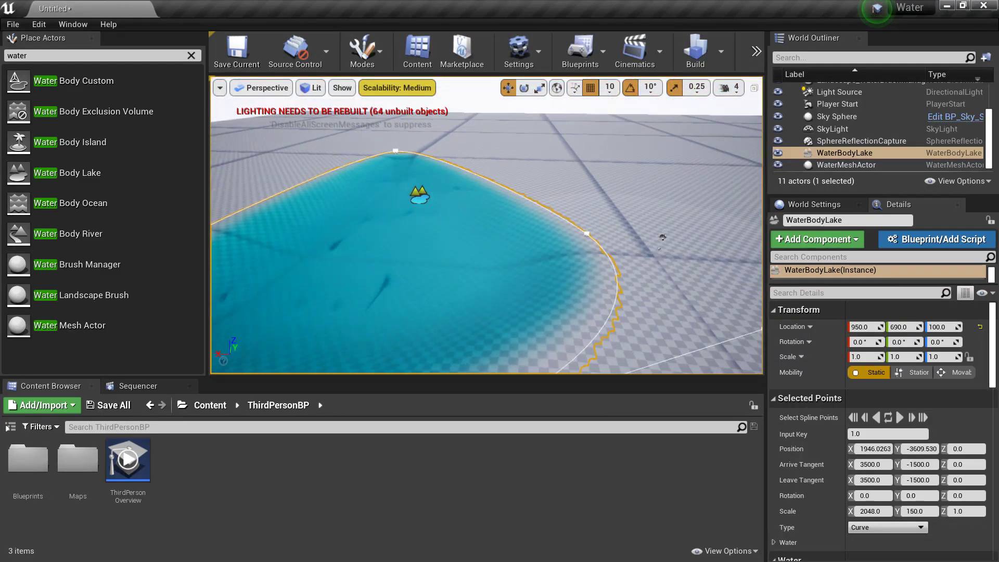
Examine the lake's Water Heightmap Settings, including the Falloff Settings and Effects groups.
right_drag(662, 238, 621, 276)
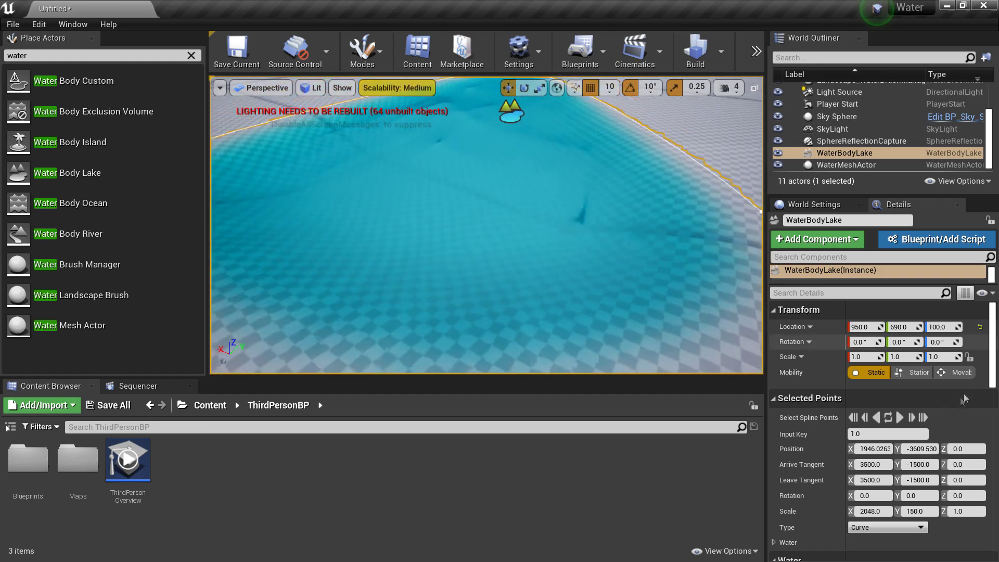
scroll(884, 419, down, 5)
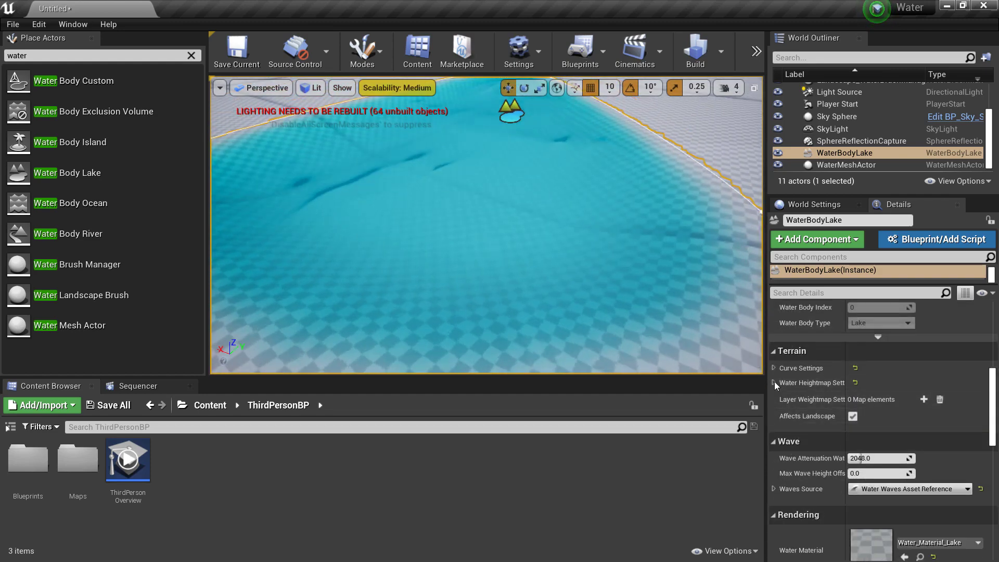
click(774, 383)
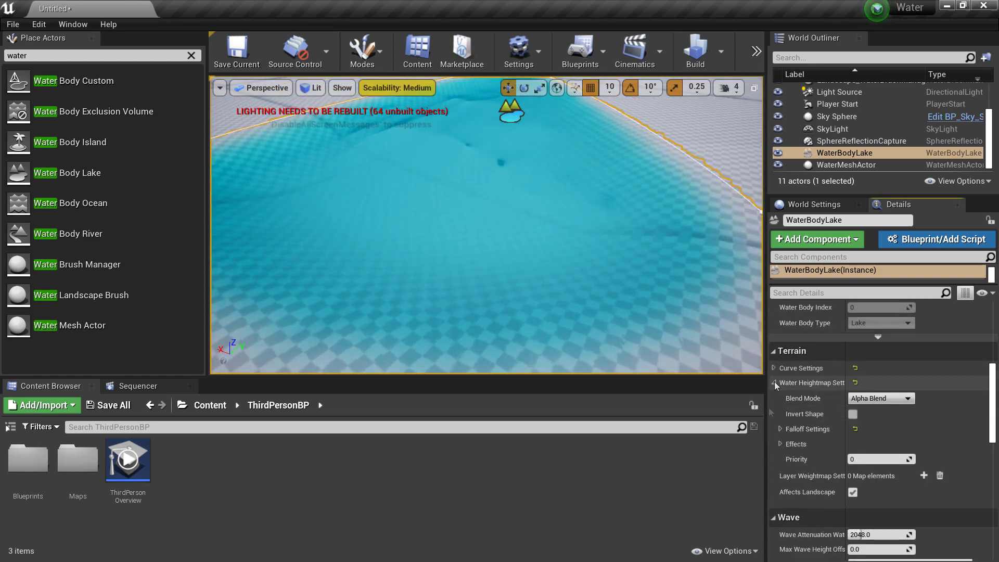
click(780, 430)
click(780, 430)
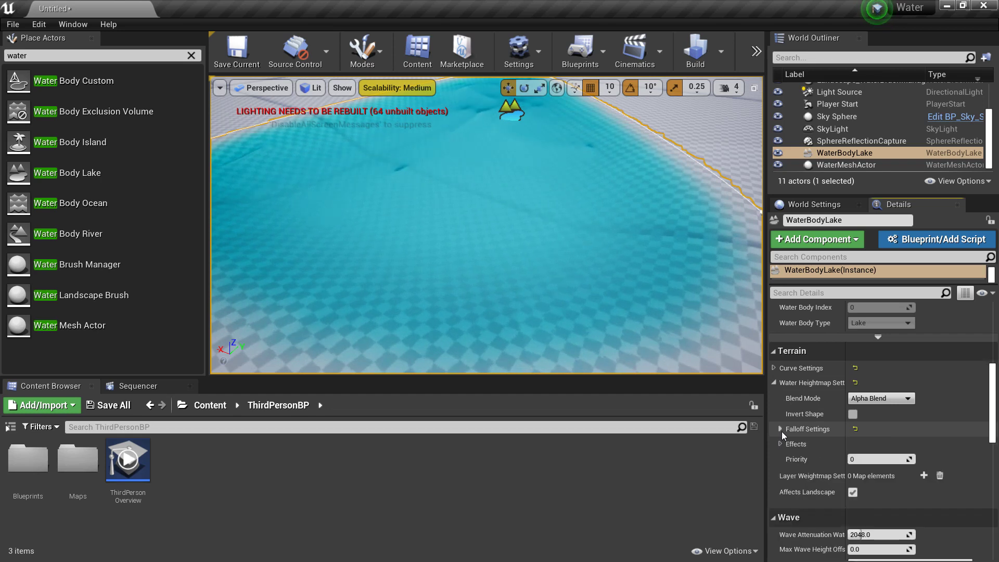
click(780, 444)
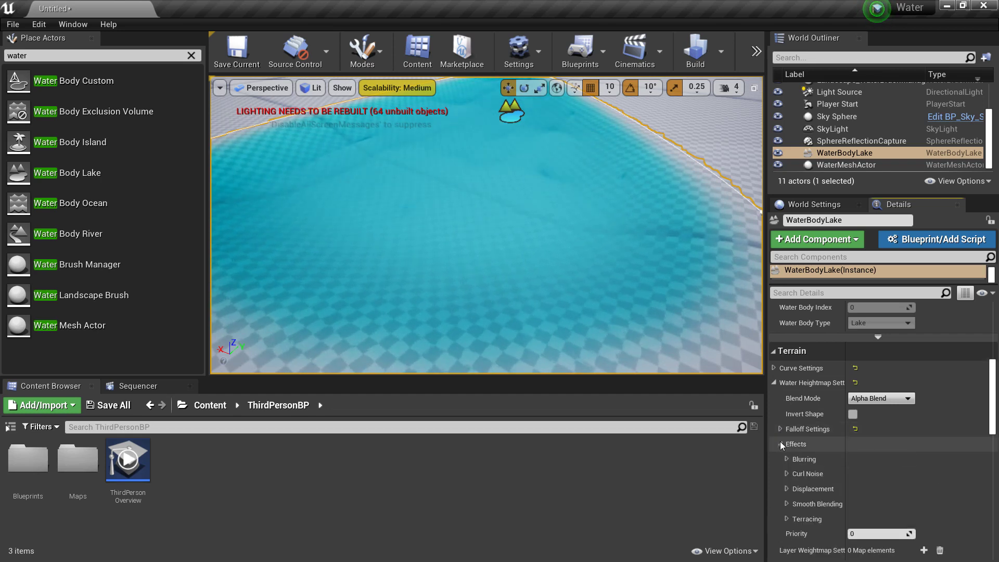
click(779, 441)
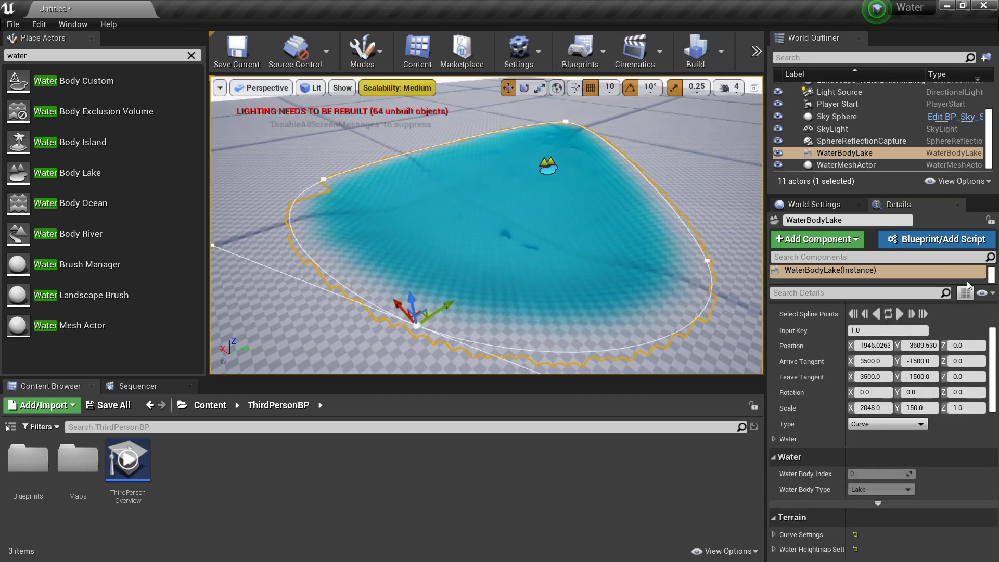
Set the Channel Depth in the lake's terrain Curve Settings to 1000.
scroll(937, 323, up, 3)
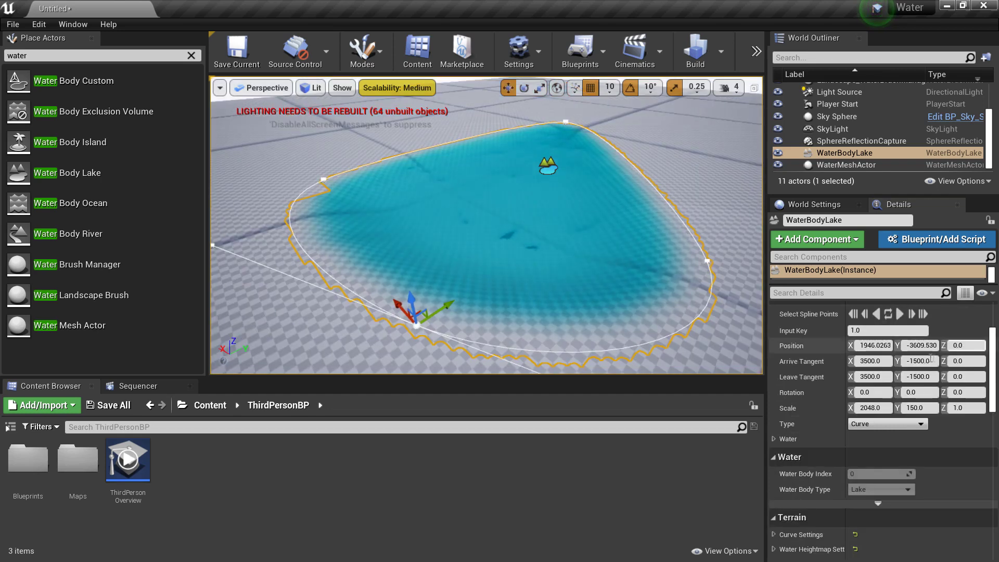
scroll(920, 337, down, 5)
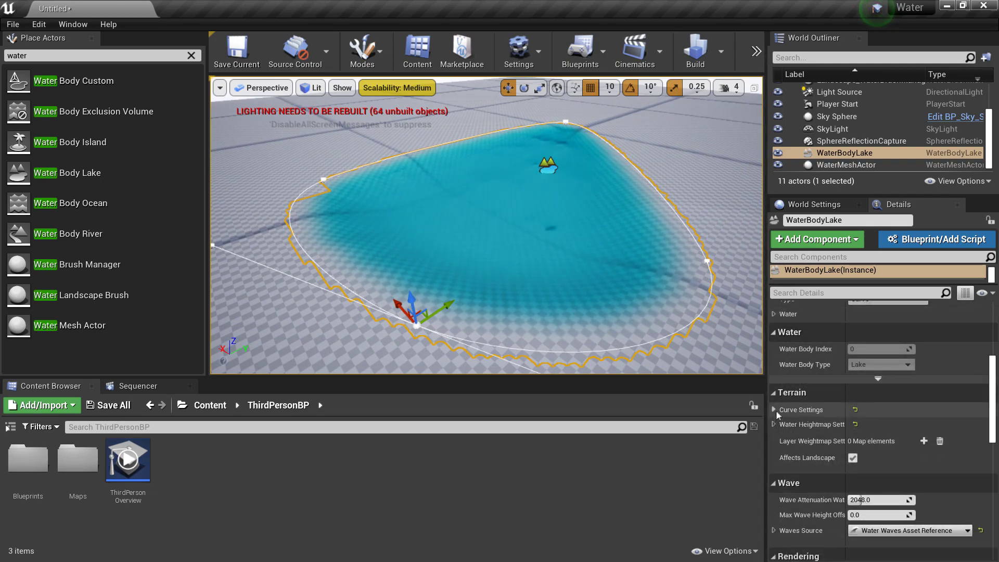
click(774, 410)
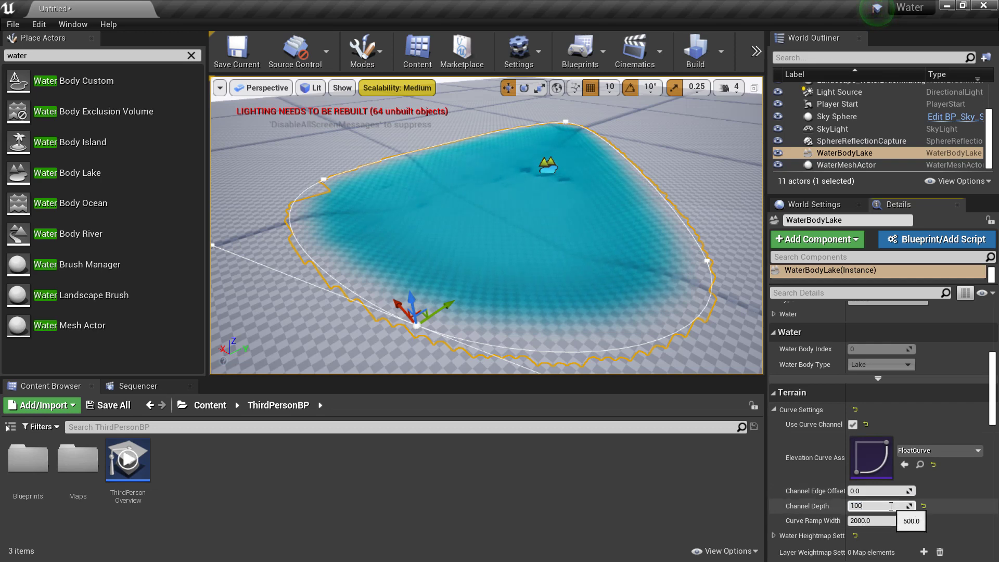
key(Return)
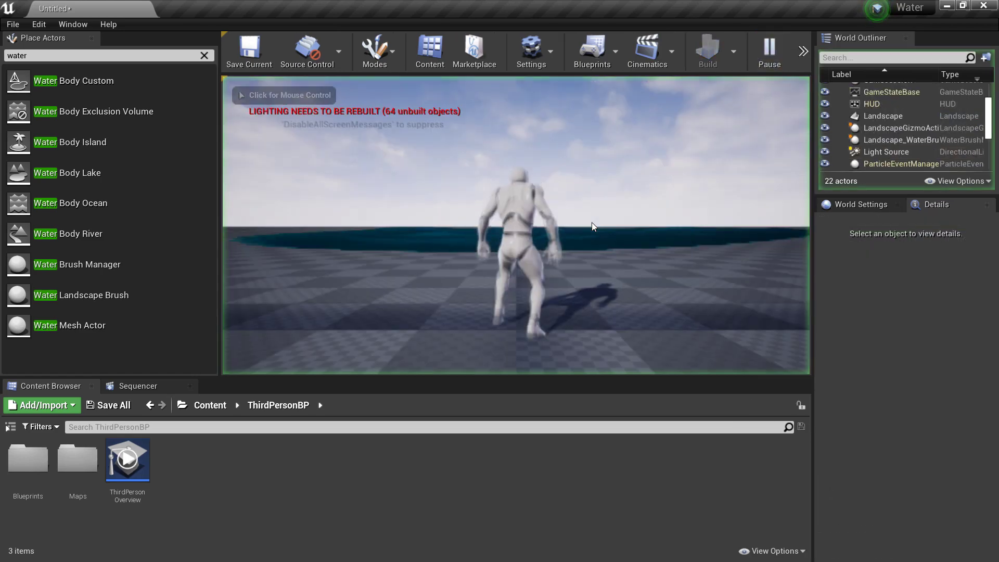
Play-test the level by running the character into the lake and moving around underwater, and end the session.
click(591, 223)
key(w)
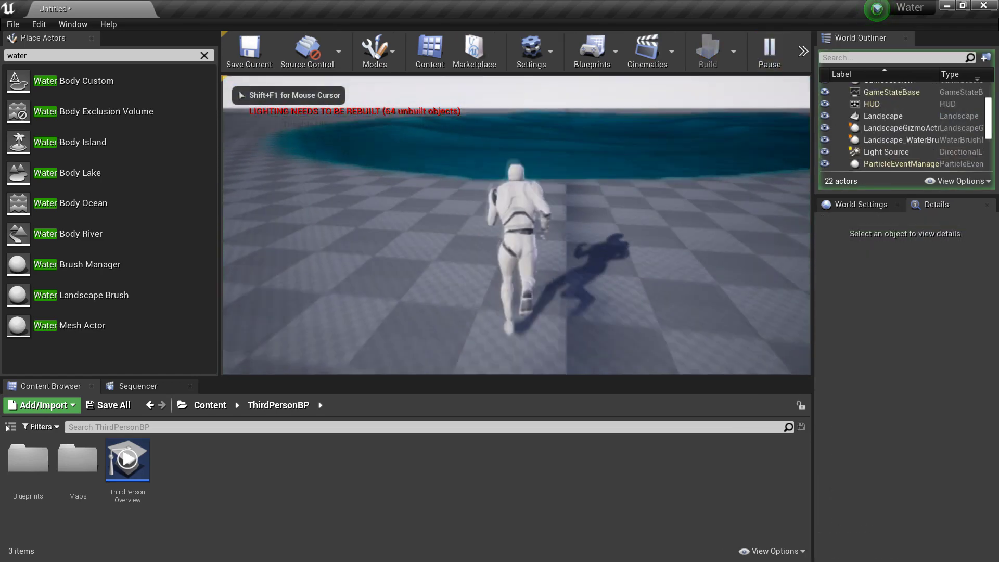
key(w)
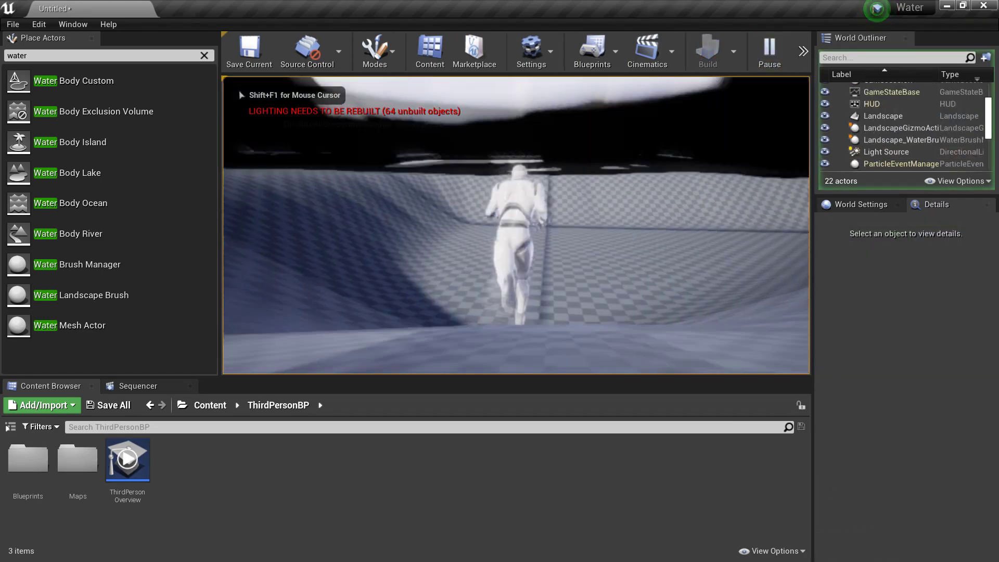
key(w)
key(d)
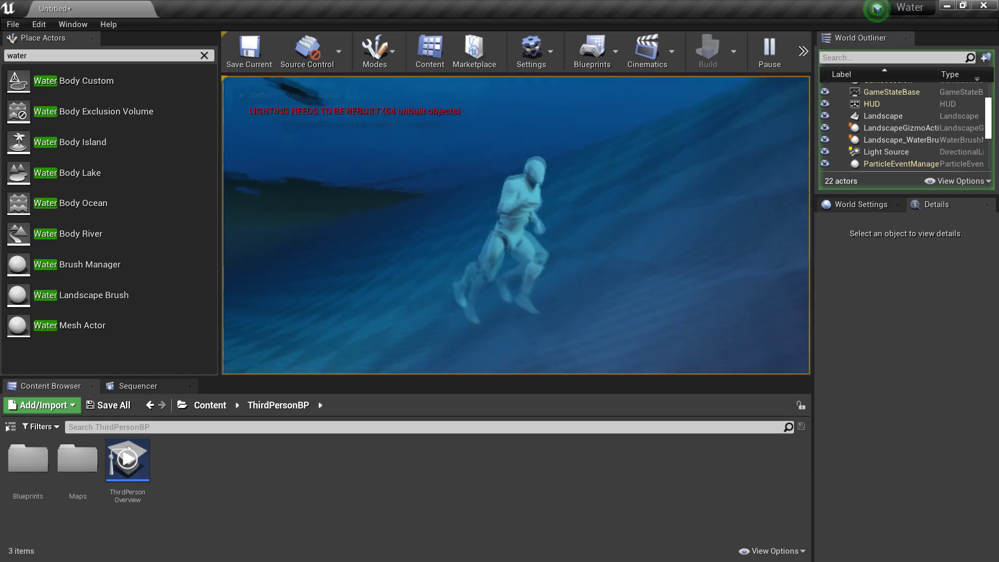
key(Escape)
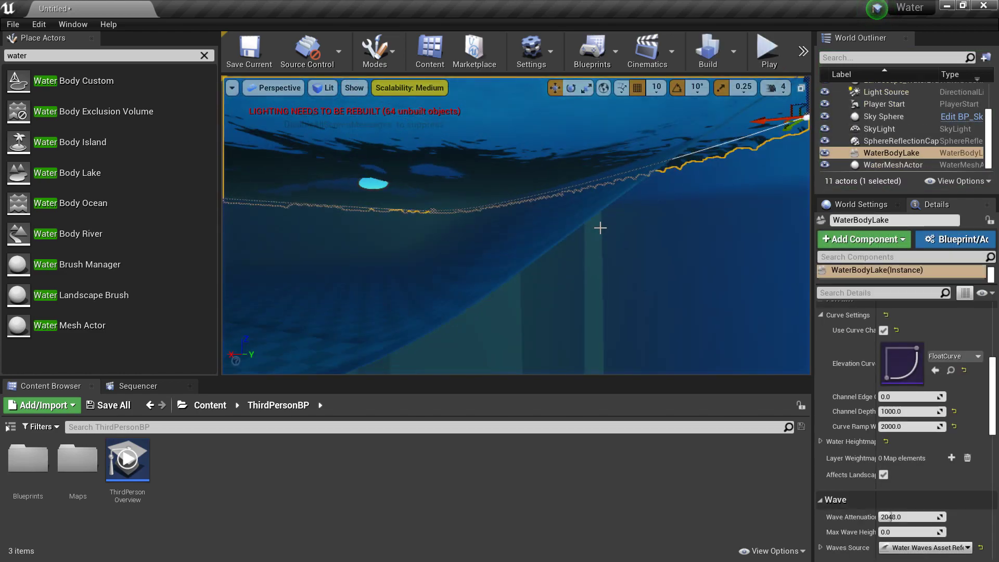
Try a Curve Ramp Width of 500 on the lake and inspect the shoreline up close.
key(s)
right_drag(530, 236, 497, 278)
key(w)
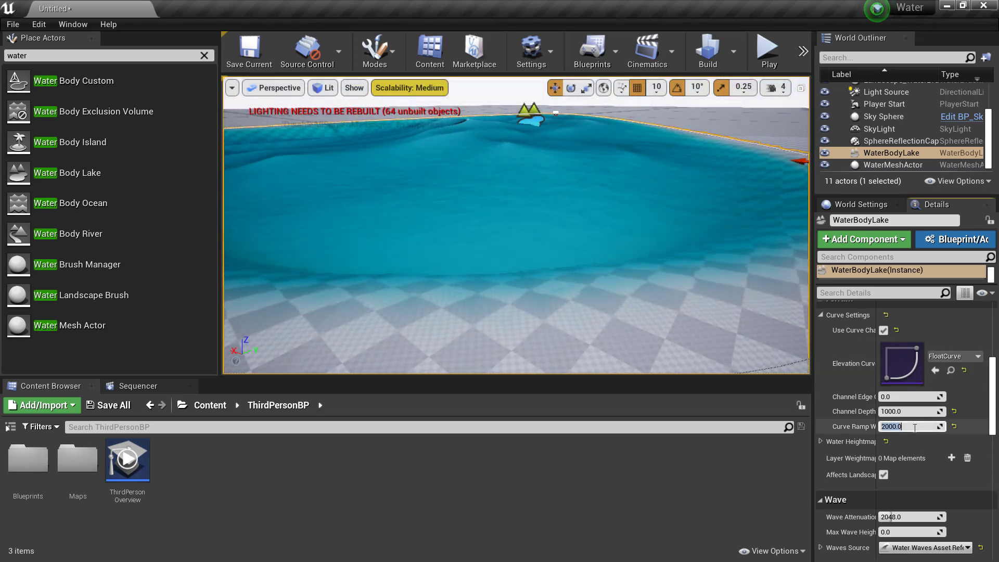
text(1)
key(Return)
key(s)
right_drag(714, 281, 827, 284)
key(w)
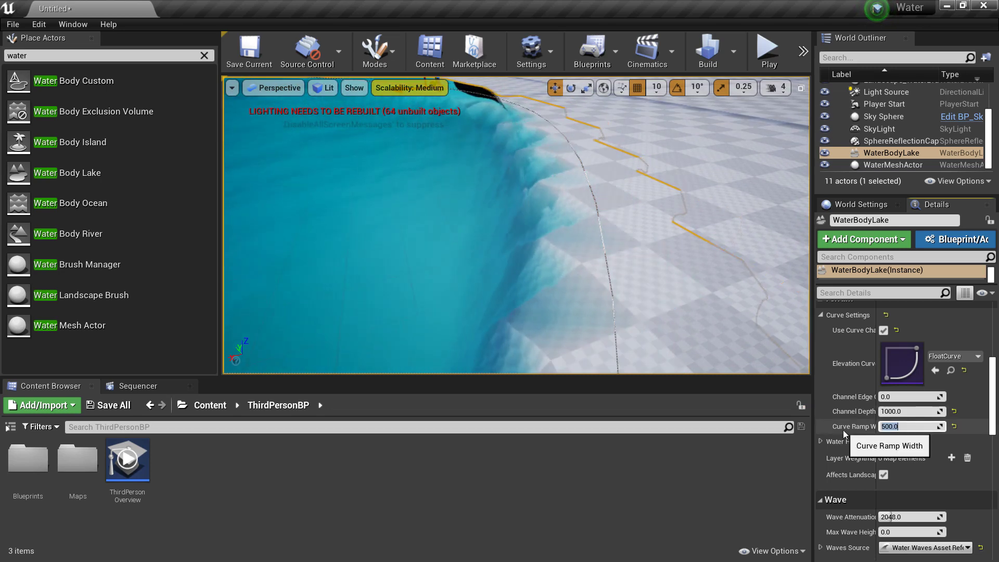
Restore the lake's Curve Ramp Width to 2000 and check the overall shape.
text(2000)
key(Return)
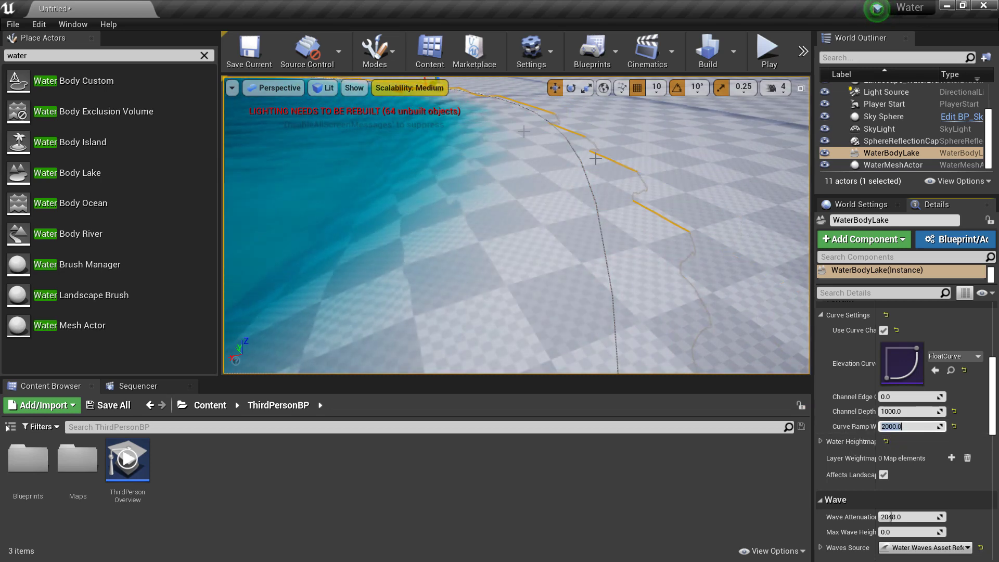
scroll(630, 201, down, 5)
right_drag(552, 182, 489, 176)
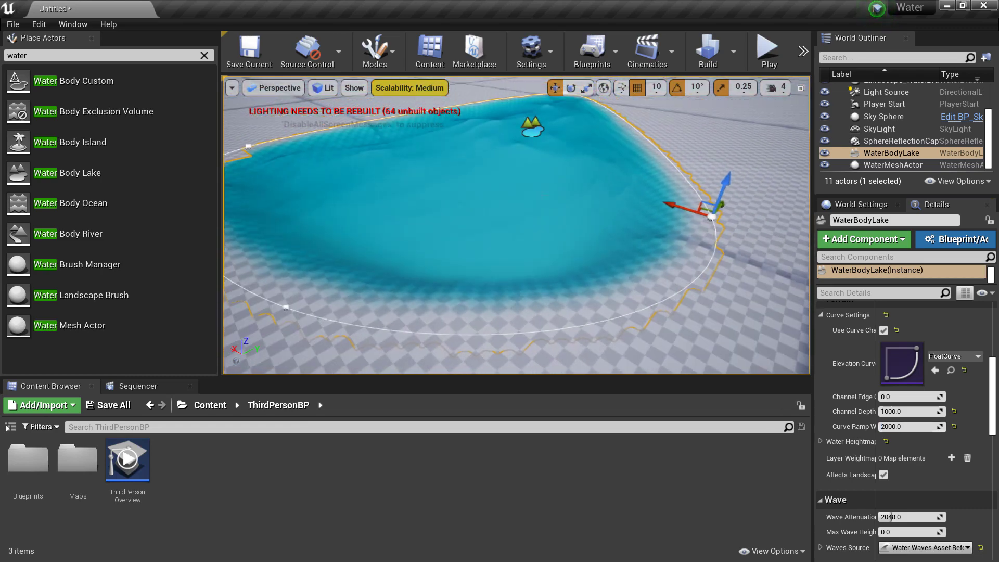
Delete the lake and place a Water Body River on the landscape instead.
key(Delete)
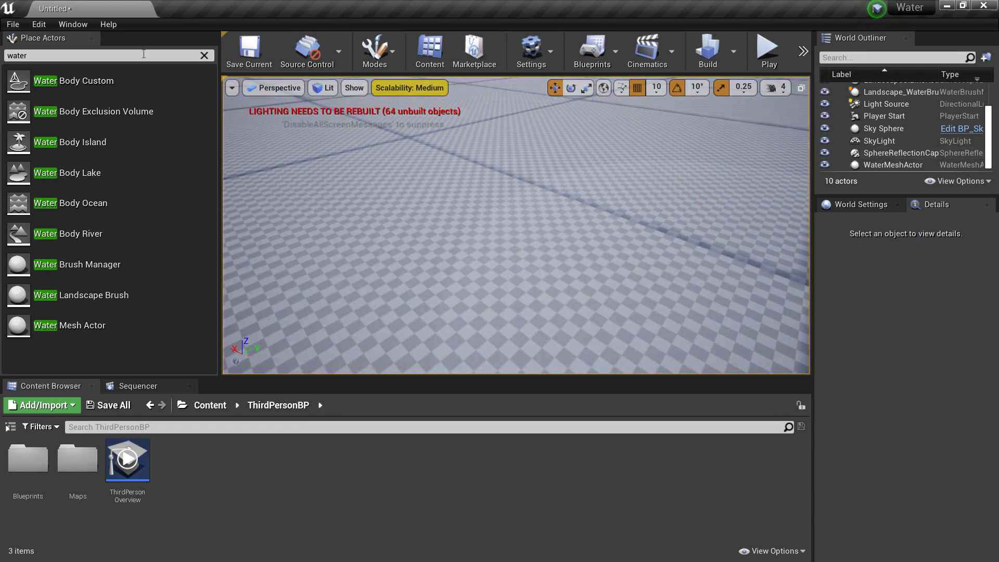
drag(149, 232, 512, 192)
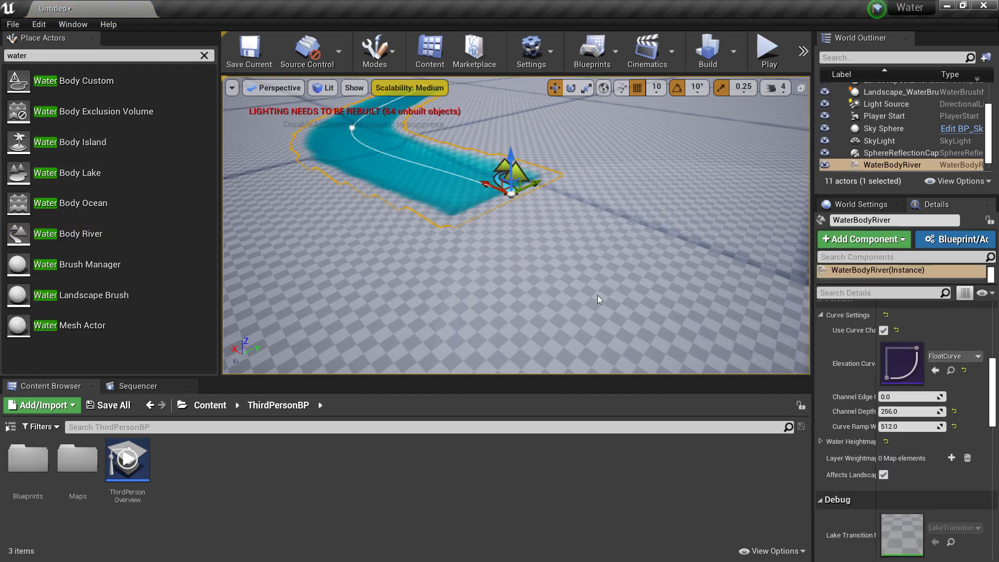
right_drag(641, 220, 642, 208)
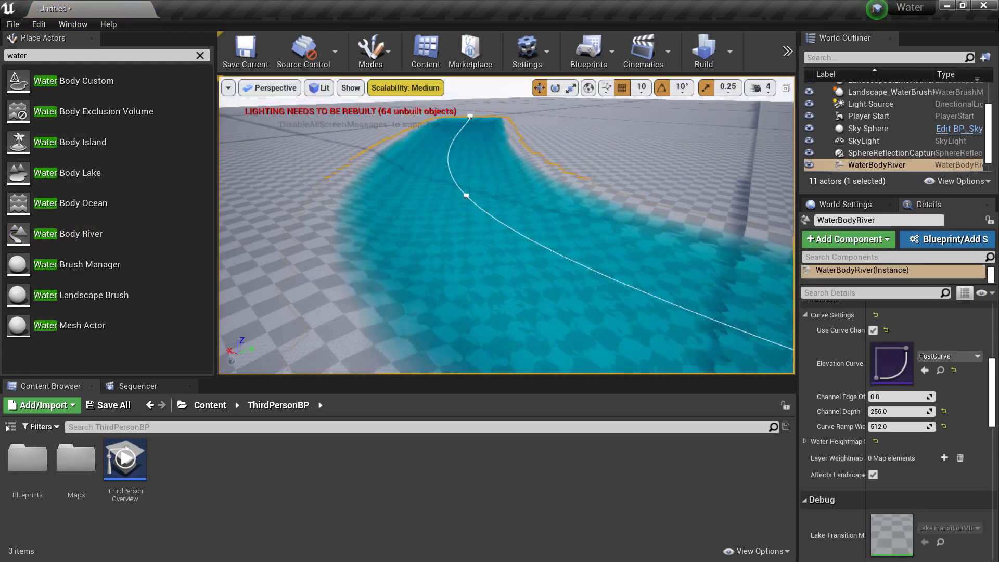
mouse_move(655, 268)
right_down()
mouse_move(648, 234)
mouse_move(655, 268)
right_up()
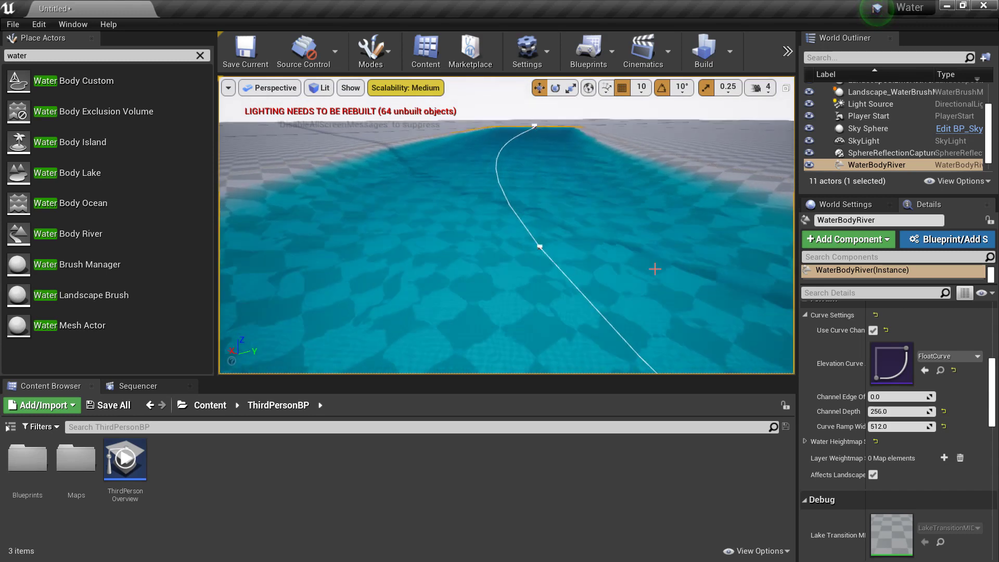
Select the river's middle spline point and examine its Water properties, such as Depth, River Width and Velocity.
click(540, 247)
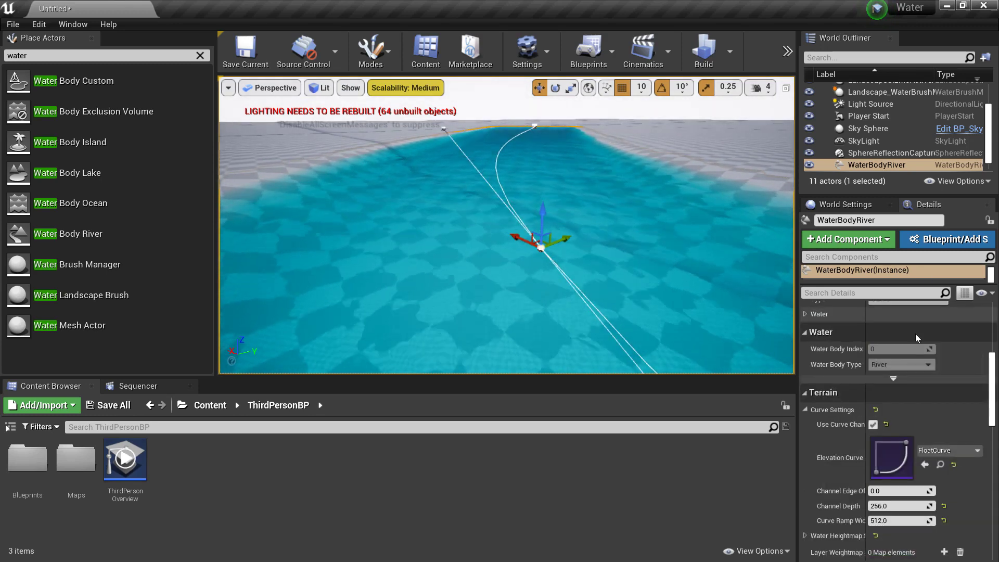
scroll(917, 336, up, 9)
scroll(917, 337, down, 5)
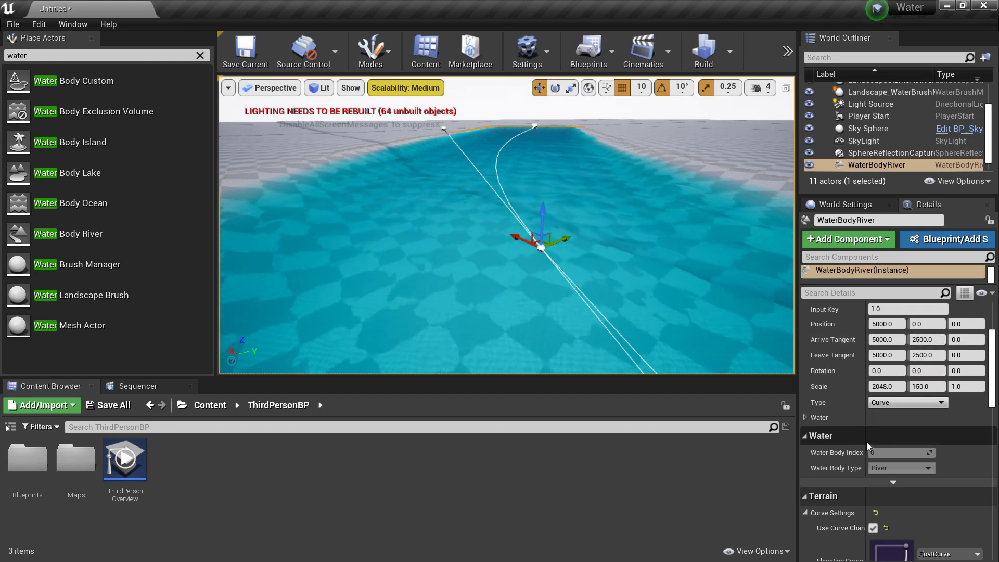
scroll(856, 439, up, 1)
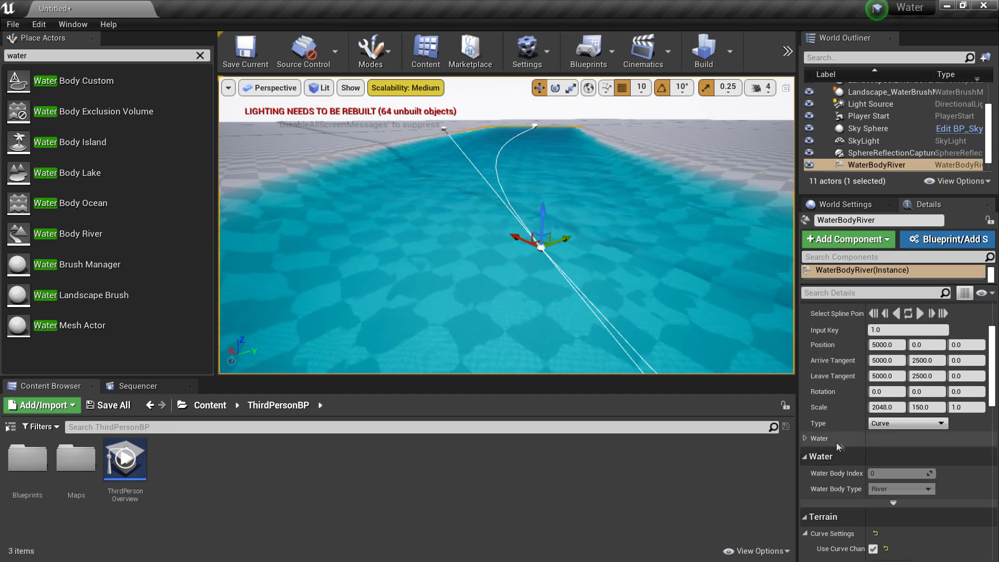
click(805, 438)
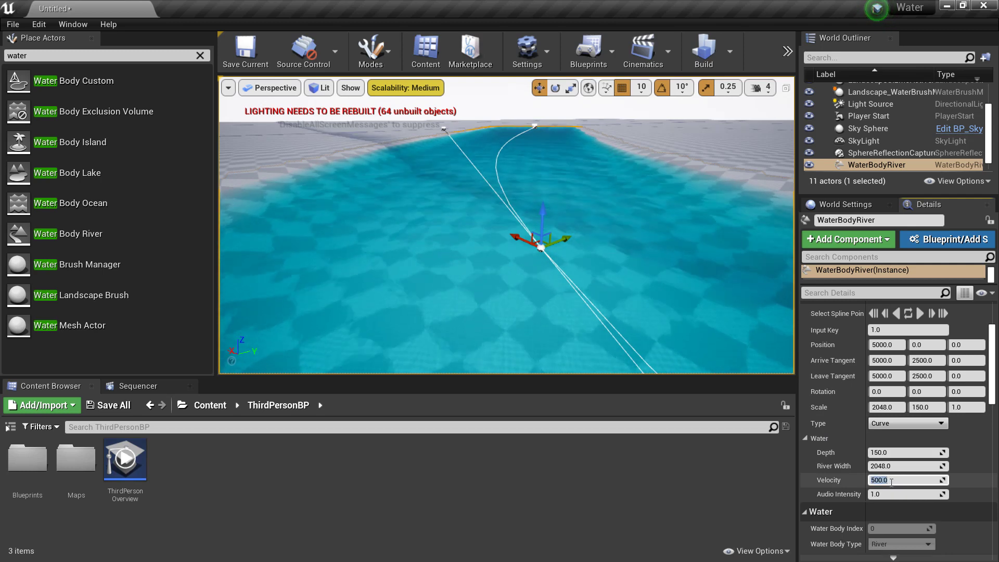
right_drag(561, 257, 499, 281)
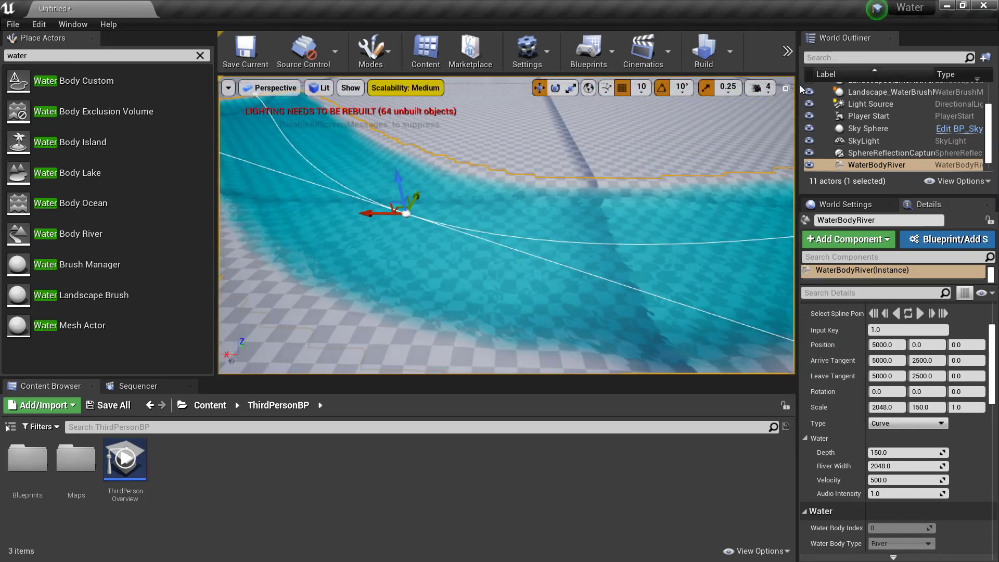
Widen the viewport area and play-test the level by running the character through the river.
drag(801, 83, 827, 83)
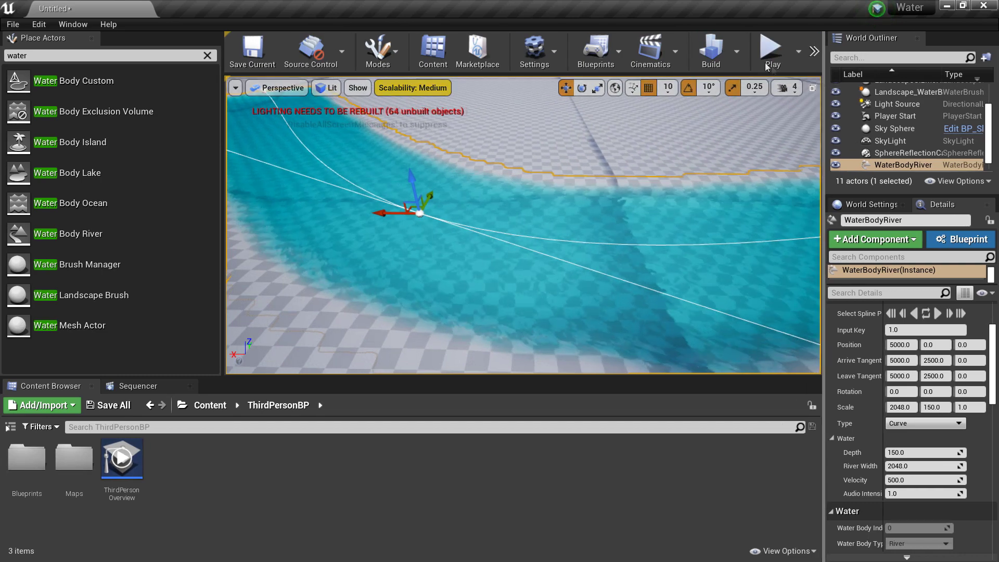
click(772, 50)
key(w)
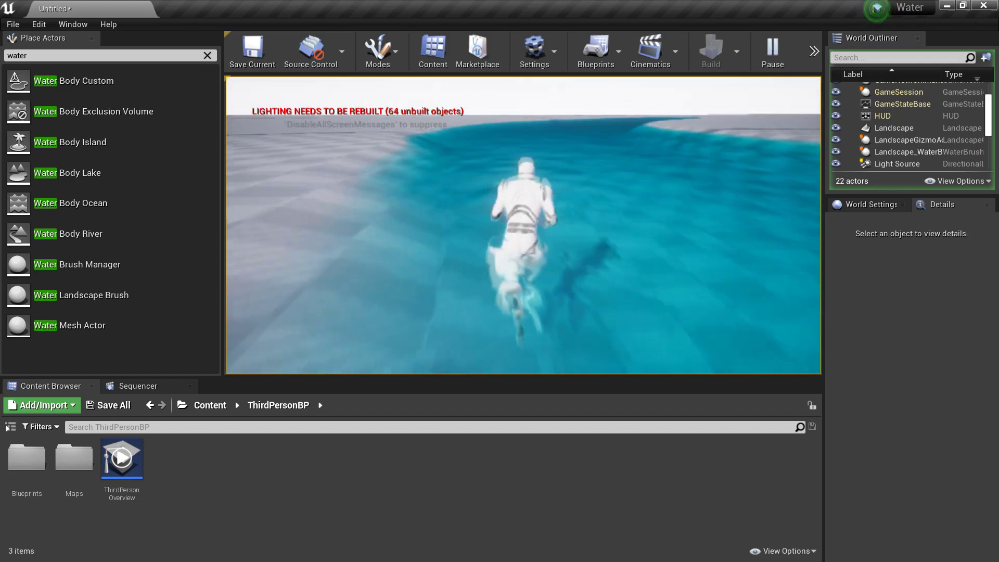
key(w)
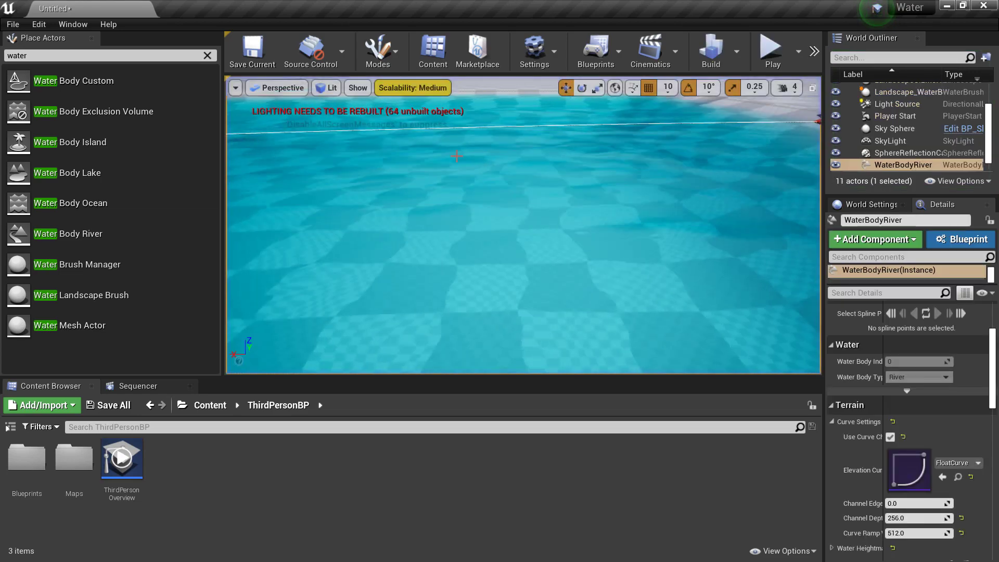
Delete the river and place a Water Body Ocean on the landscape instead.
scroll(503, 149, down, 5)
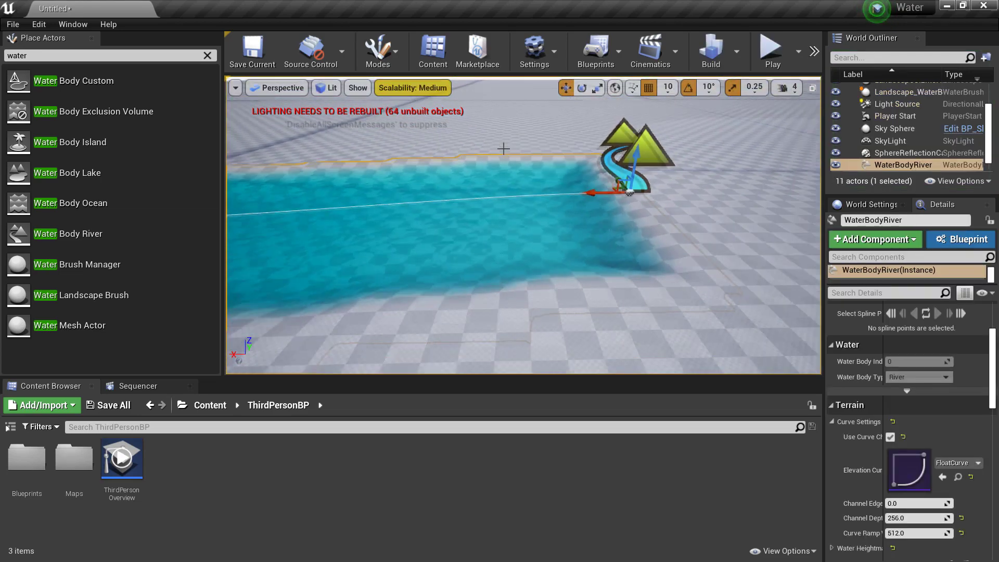
right_drag(503, 149, 466, 188)
right_click(507, 154)
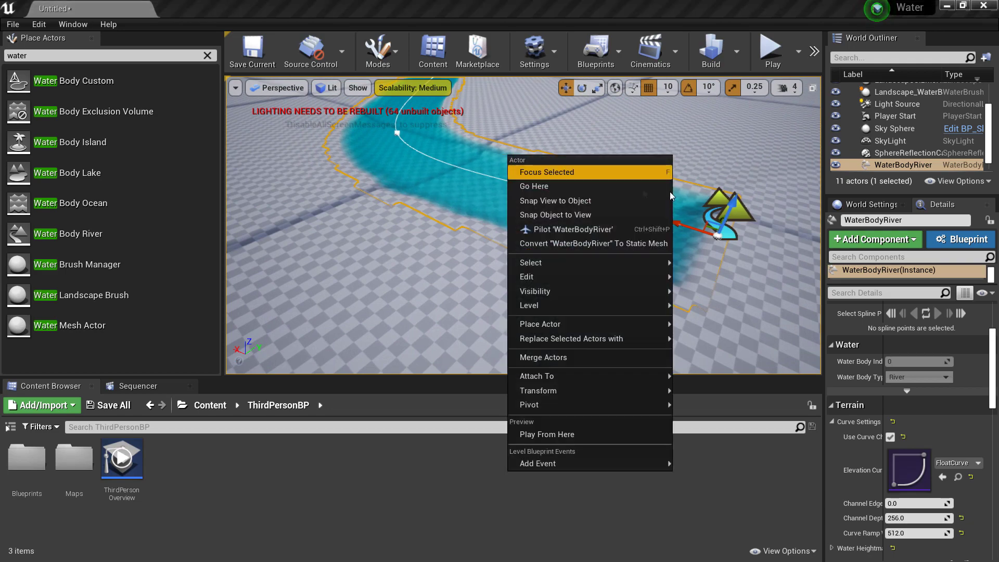
key(Delete)
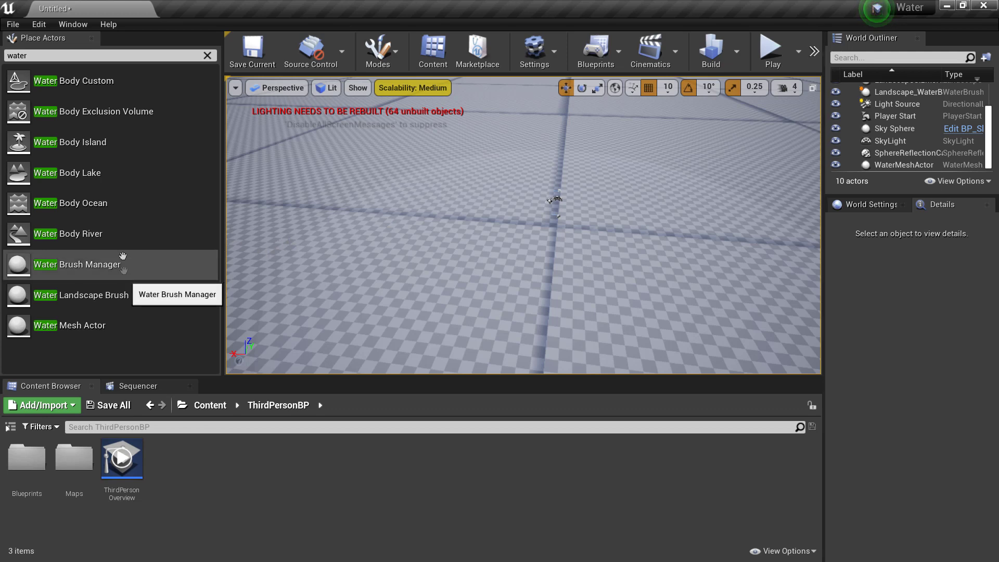
drag(126, 204, 478, 188)
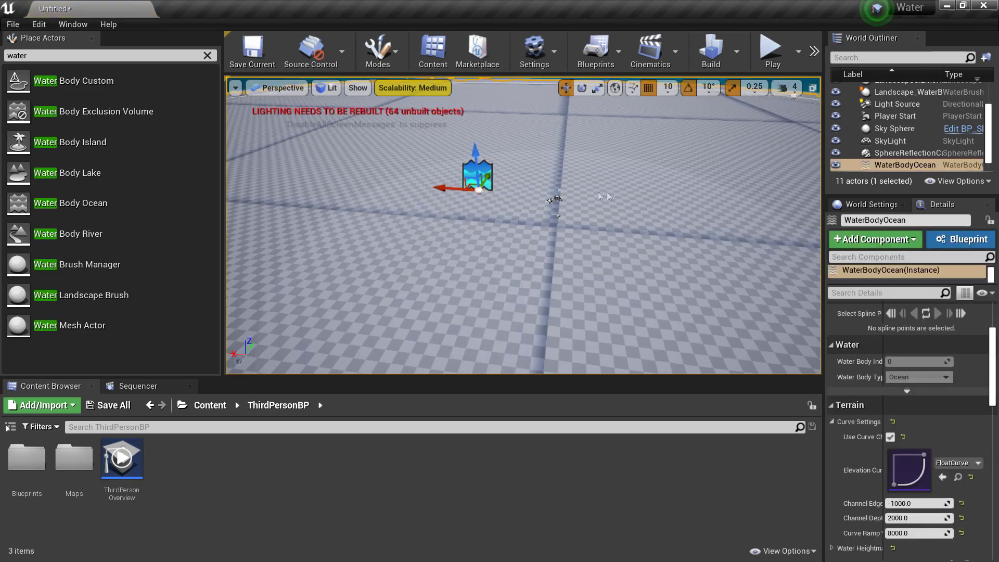
right_drag(621, 182, 588, 208)
key(s)
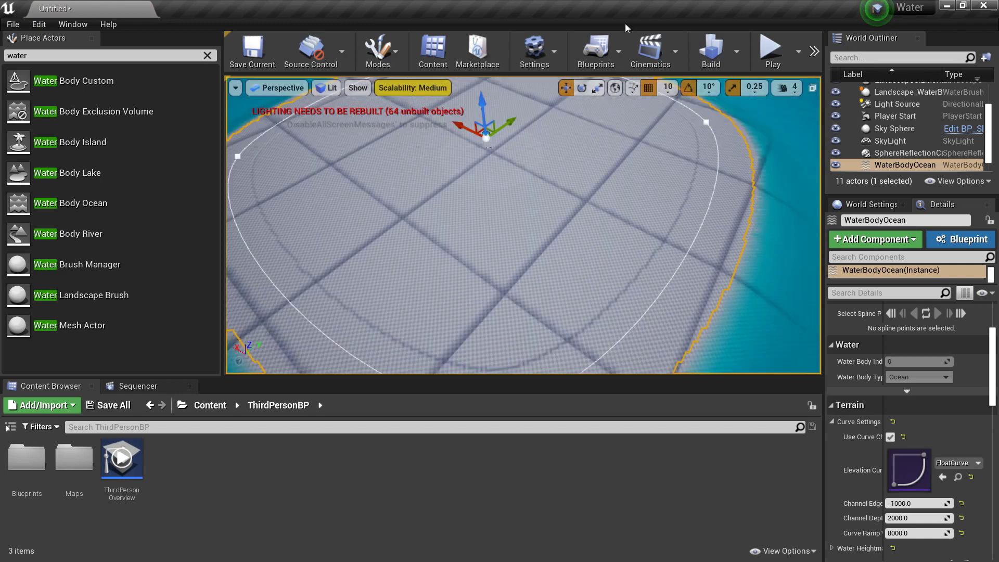
Move the ocean's far spline point inward to about X -2880 and set the terrain Channel Edge Offset to 0.
click(707, 122)
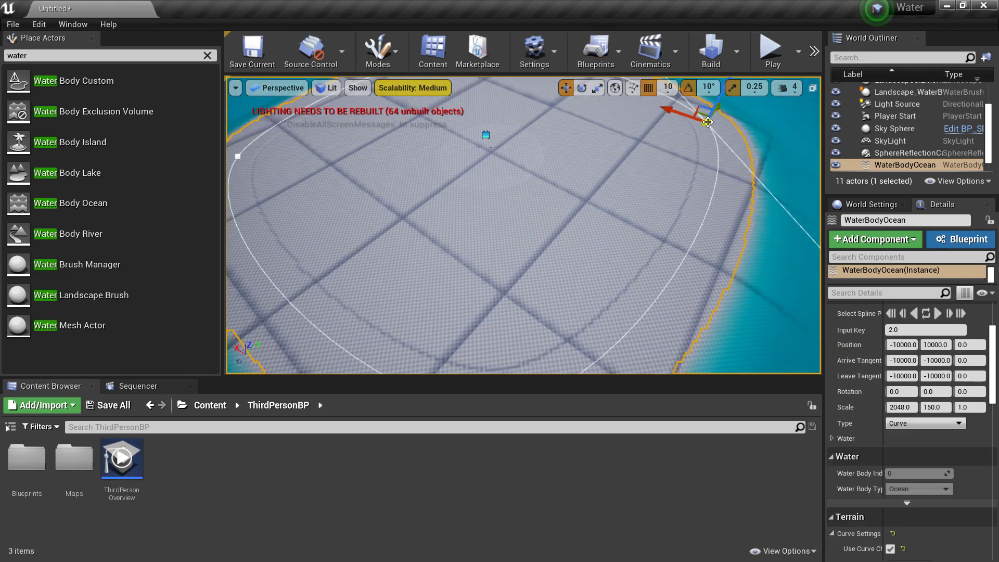
drag(682, 107, 678, 230)
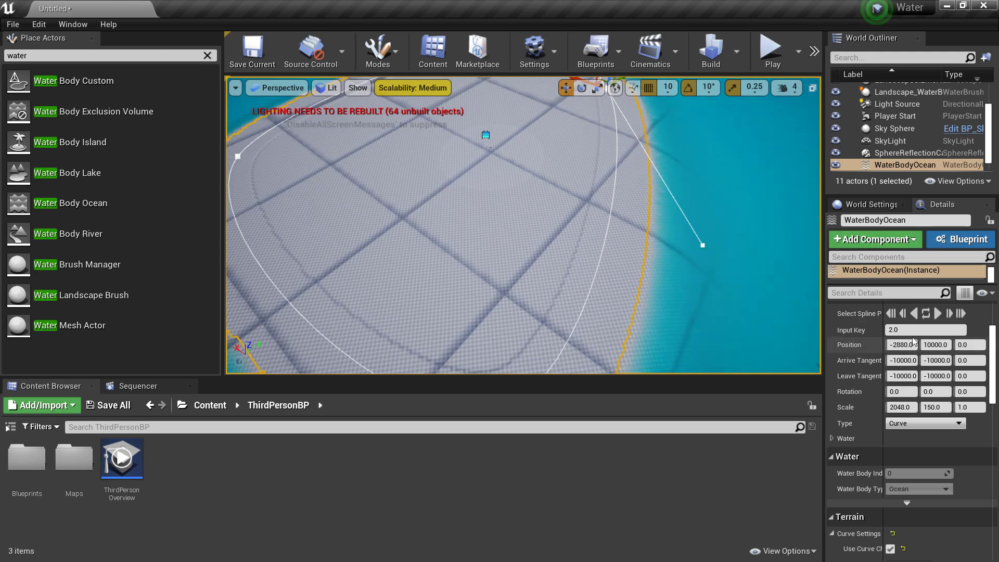
click(925, 164)
scroll(914, 403, down, 5)
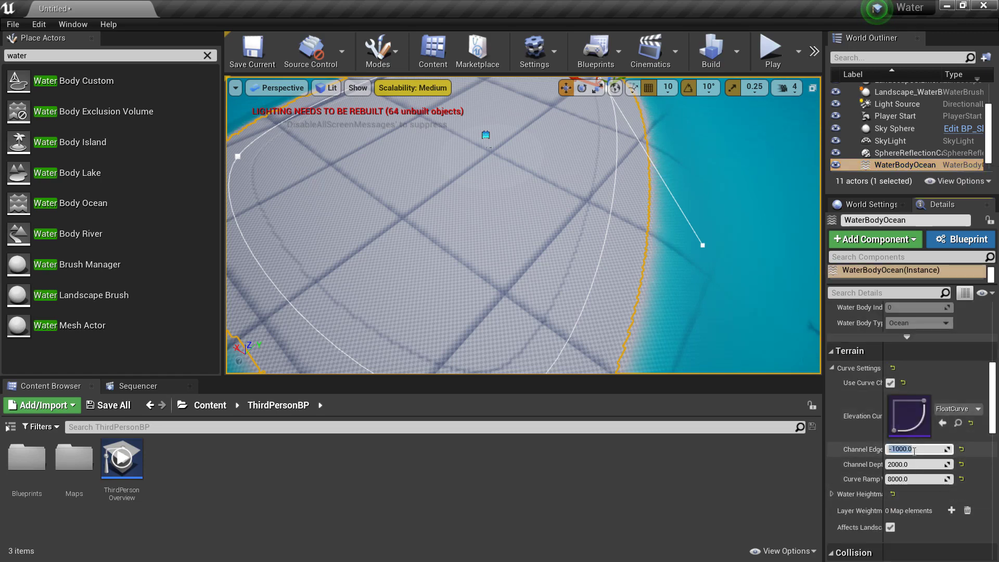
click(914, 451)
text(0)
key(Return)
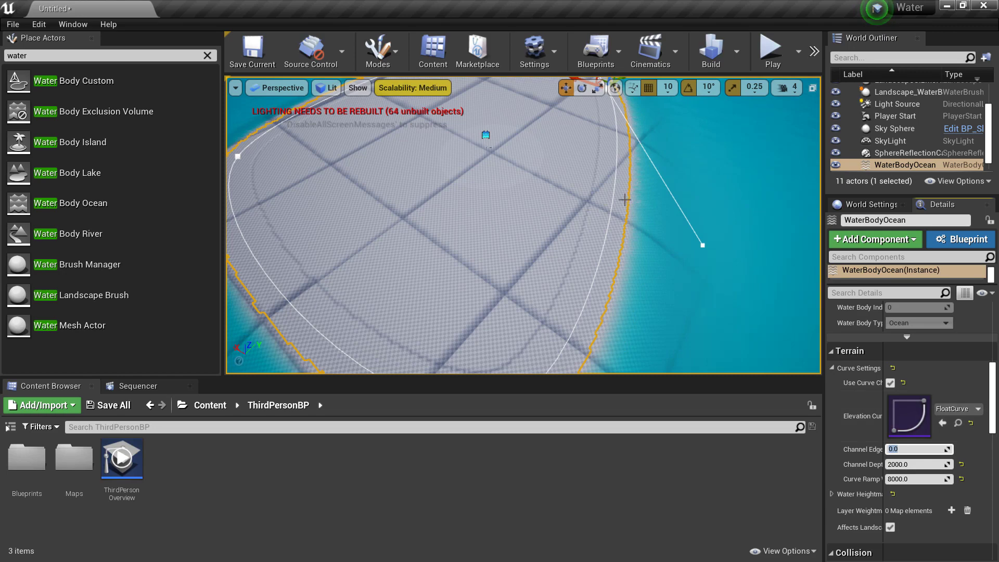
Play-test the level by running the character towards the ocean shoreline.
key(alt+p)
key(w)
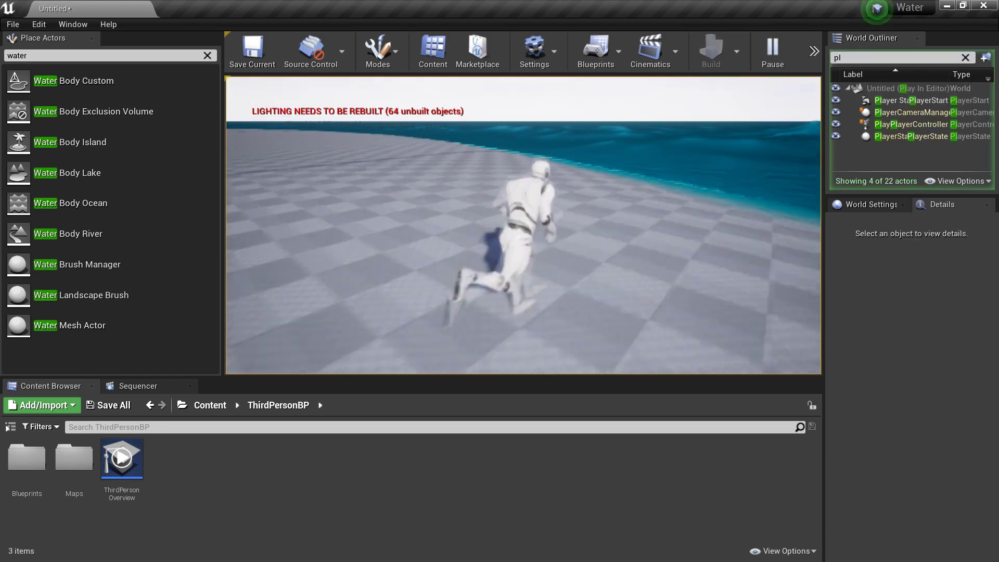